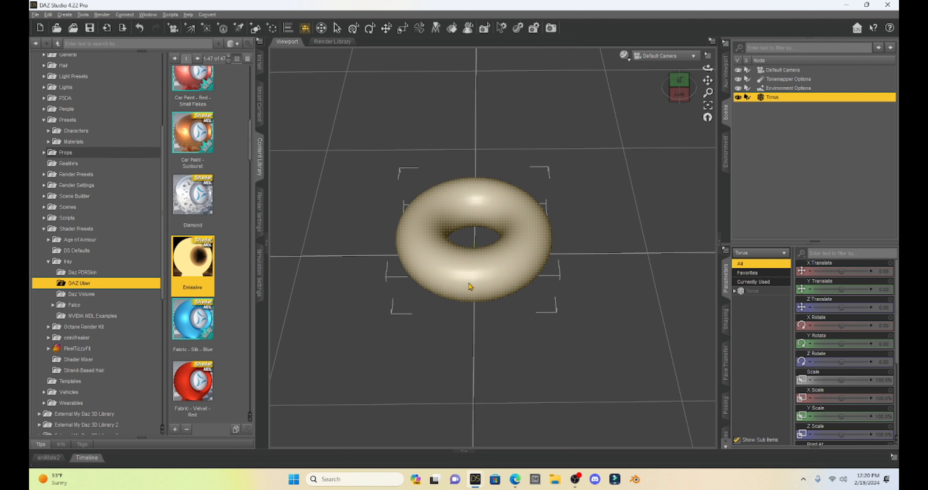
Step: Set the selection mode to Marquee Selection and select the lower half of the torus's polygons from the left view
{"action": "right_click", "coordinate": [493, 203]}
{"action": "mouse_move", "coordinate": [506, 207]}
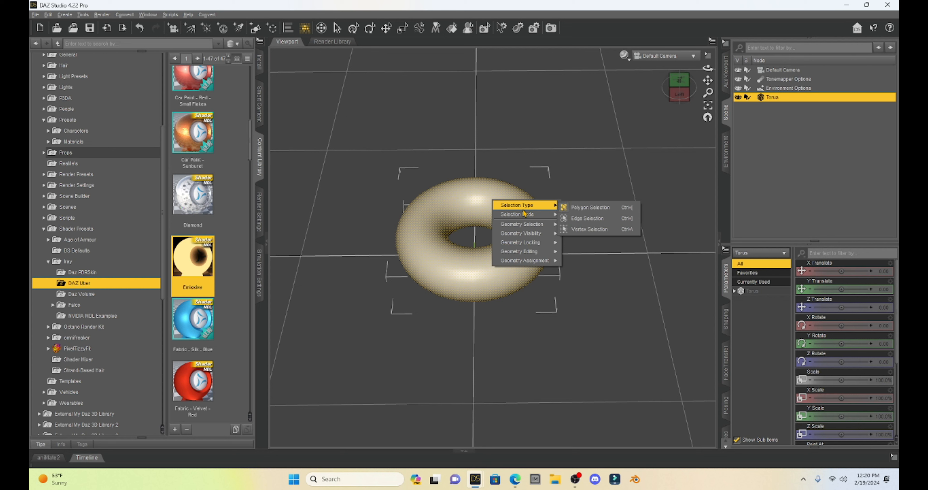
{"action": "mouse_move", "coordinate": [482, 206]}
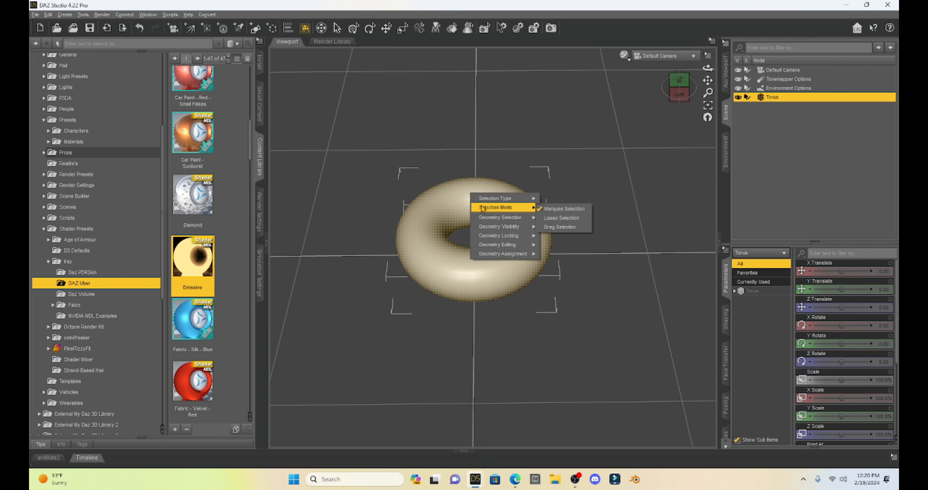
{"action": "left_click", "coordinate": [567, 210]}
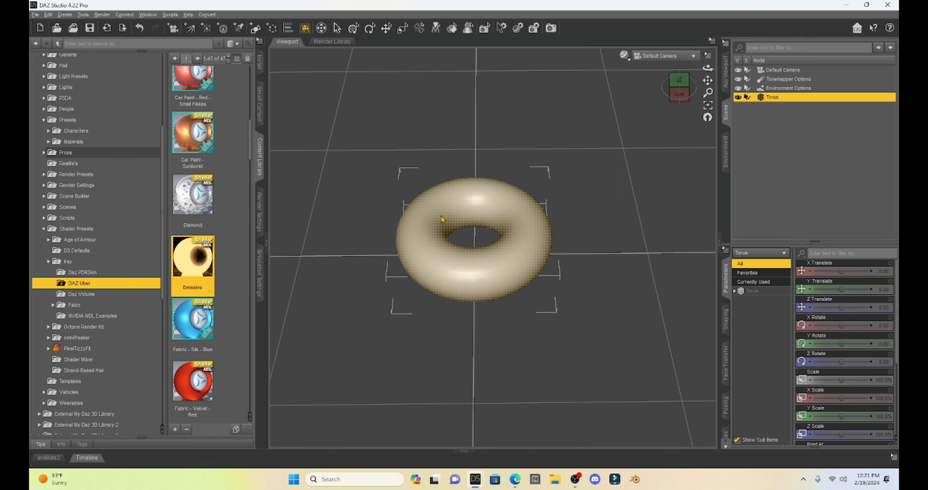
{"action": "left_click", "coordinate": [680, 96]}
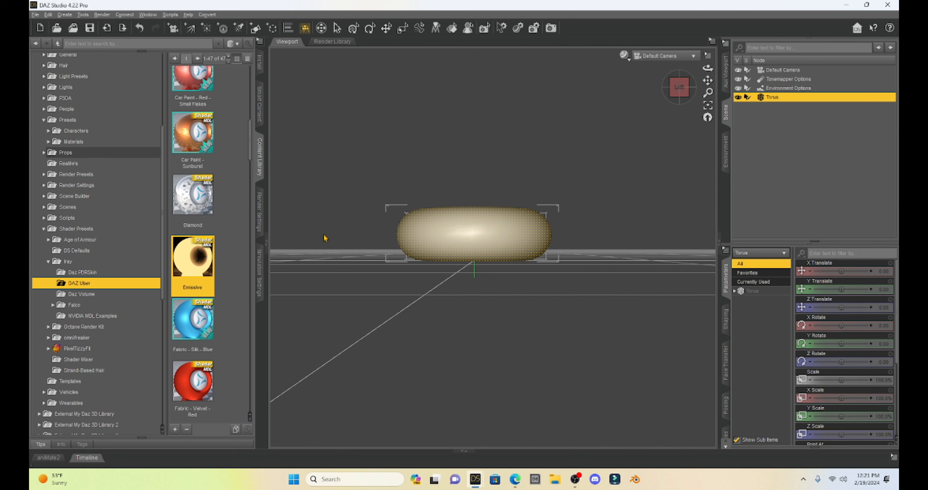
{"action": "left_click_drag", "start_coordinate": [328, 235], "coordinate": [606, 356]}
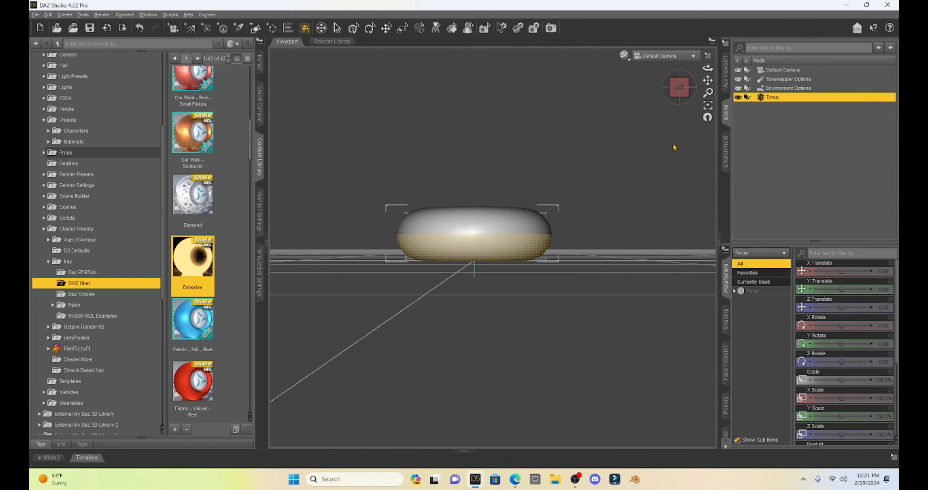
Step: Hide the selected polygons in the lower half of the torus
{"action": "left_click_drag", "start_coordinate": [679, 89], "coordinate": [529, 108]}
{"action": "right_click", "coordinate": [460, 227]}
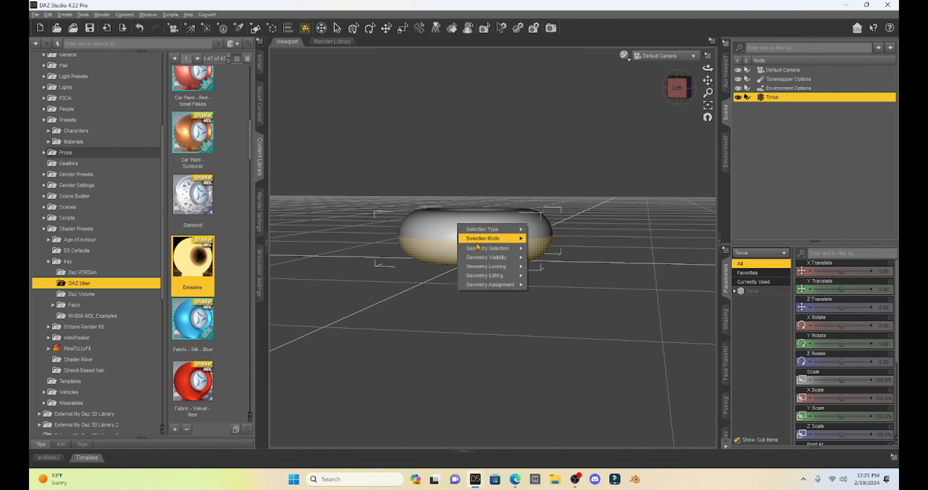
{"action": "mouse_move", "coordinate": [487, 248]}
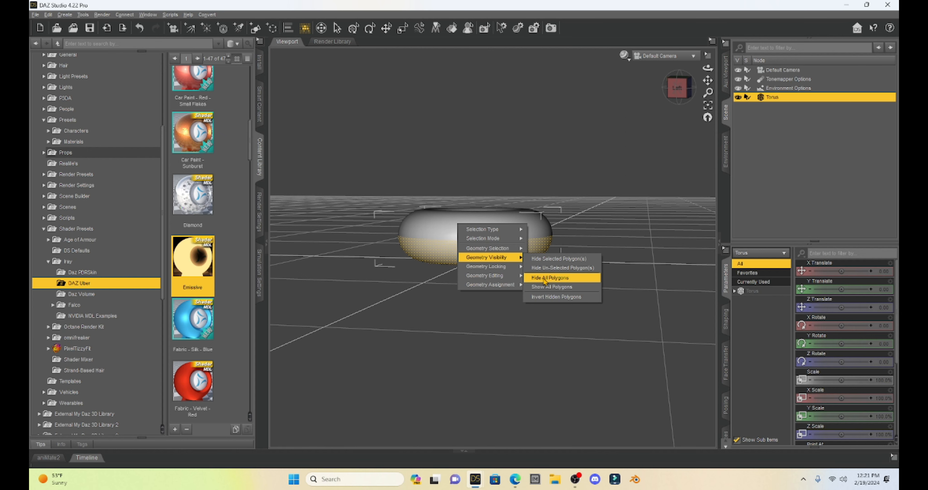
{"action": "left_click", "coordinate": [559, 260]}
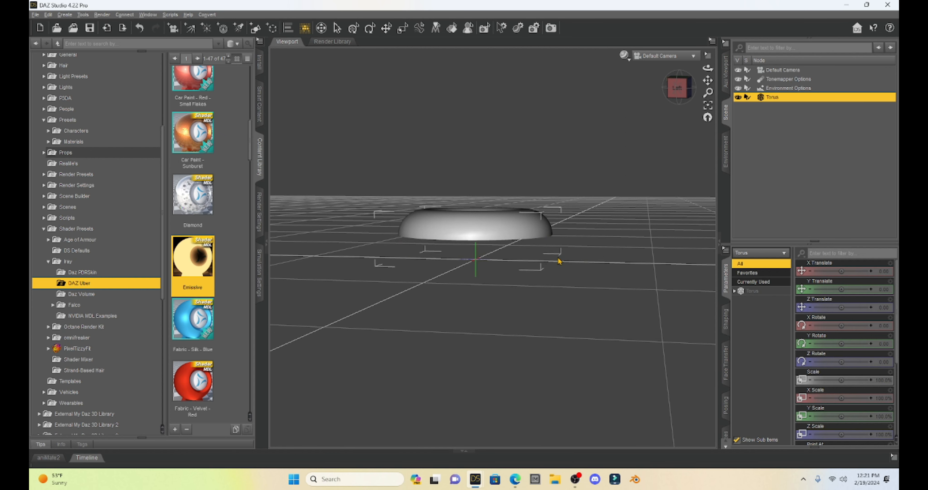
Step: Delete the hidden polygons from the torus geometry
{"action": "left_click", "coordinate": [677, 88]}
{"action": "mouse_move", "coordinate": [677, 88]}
{"action": "left_mouse_down"}
{"action": "mouse_move", "coordinate": [667, 71]}
{"action": "mouse_move", "coordinate": [654, 104]}
{"action": "mouse_move", "coordinate": [644, 87]}
{"action": "mouse_move", "coordinate": [633, 98]}
{"action": "mouse_move", "coordinate": [625, 83]}
{"action": "mouse_move", "coordinate": [647, 75]}
{"action": "mouse_move", "coordinate": [673, 104]}
{"action": "mouse_move", "coordinate": [677, 97]}
{"action": "left_mouse_up"}
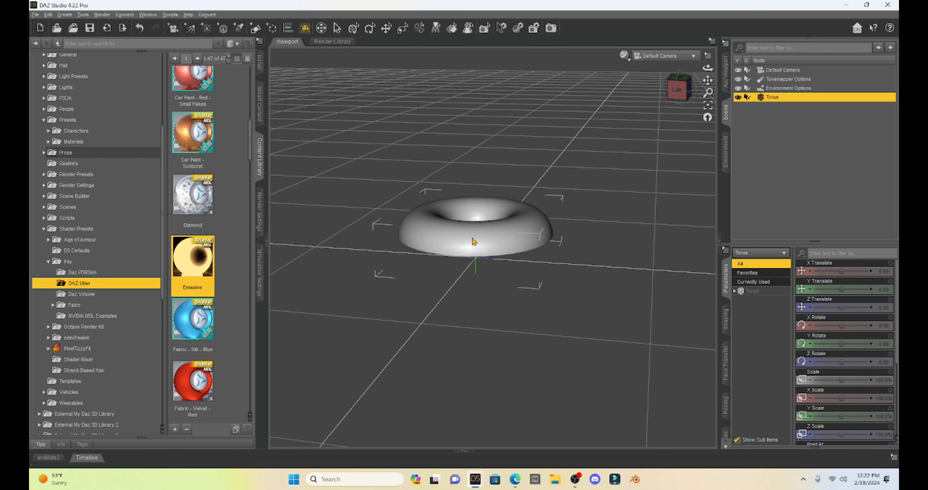
{"action": "right_click", "coordinate": [474, 241]}
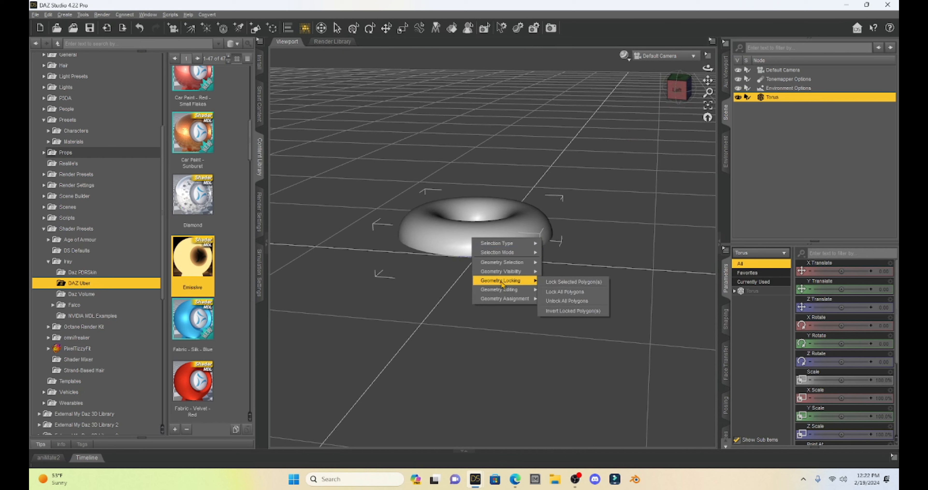
{"action": "mouse_move", "coordinate": [503, 291]}
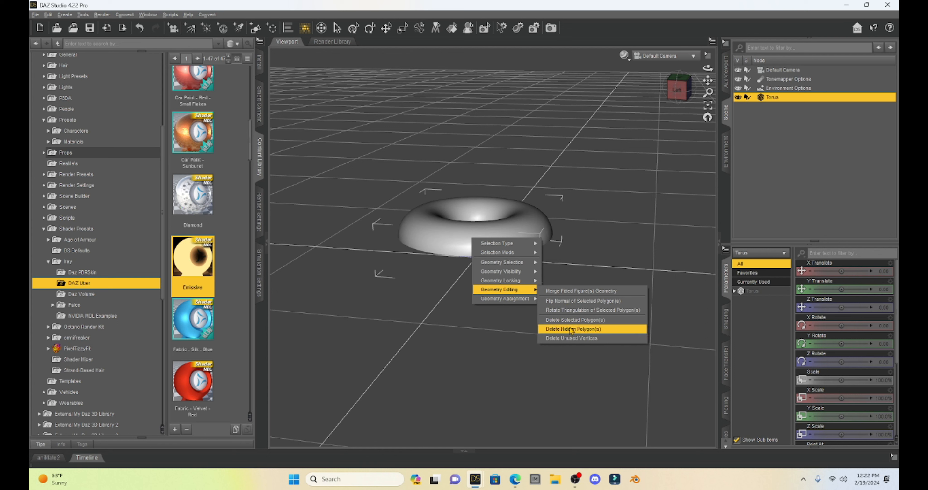
{"action": "left_click", "coordinate": [608, 332]}
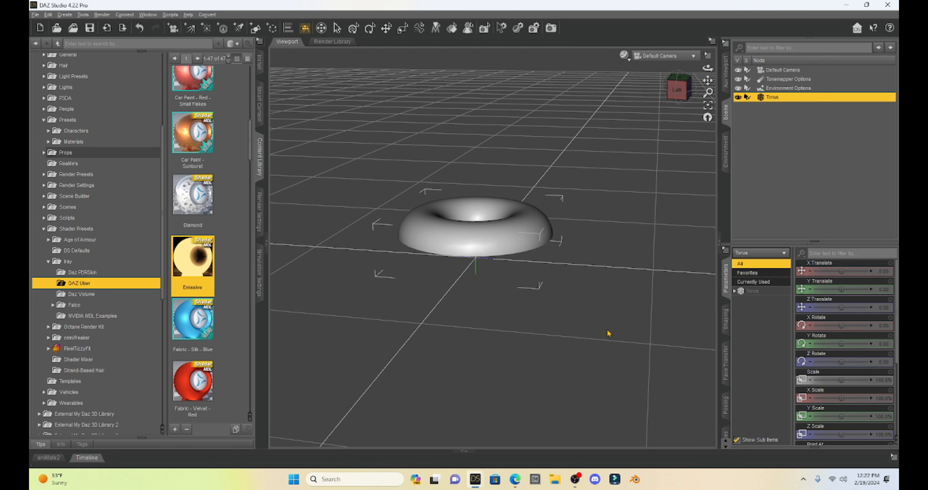
Step: Select all remaining torus polygons with a marquee and flip their normals
{"action": "left_click", "coordinate": [448, 250]}
{"action": "left_click_drag", "start_coordinate": [678, 90], "coordinate": [684, 97]}
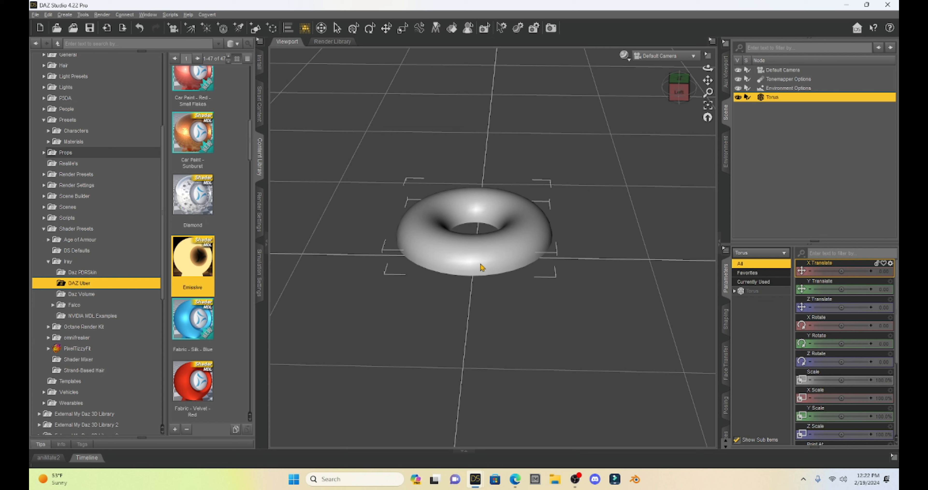
{"action": "left_click_drag", "start_coordinate": [368, 165], "coordinate": [595, 320]}
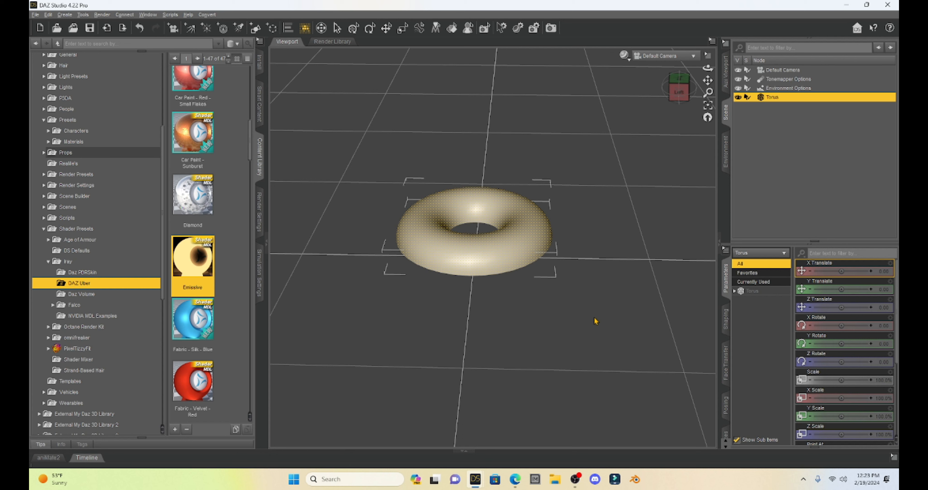
{"action": "right_click", "coordinate": [468, 205]}
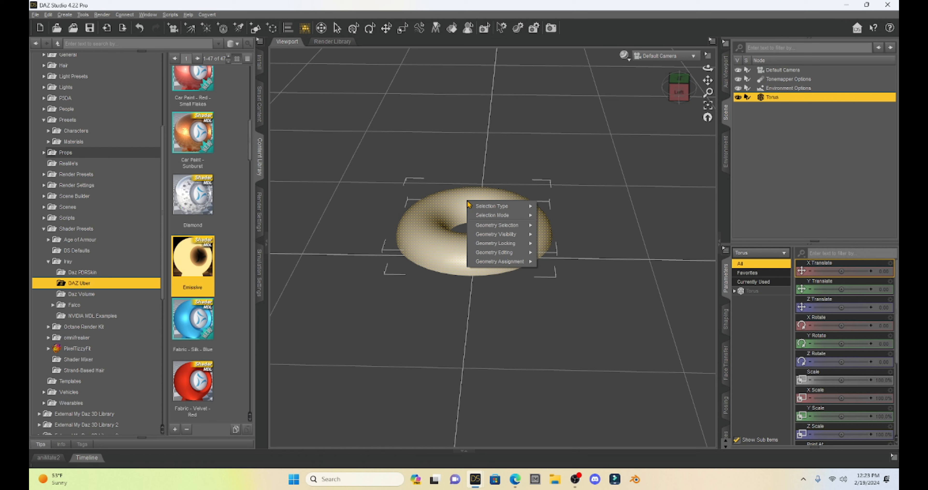
{"action": "mouse_move", "coordinate": [506, 254]}
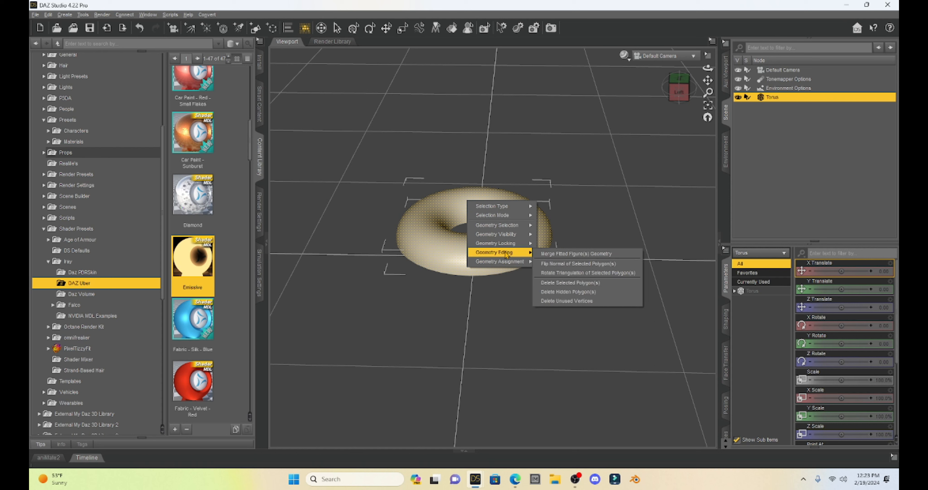
{"action": "left_click", "coordinate": [560, 266]}
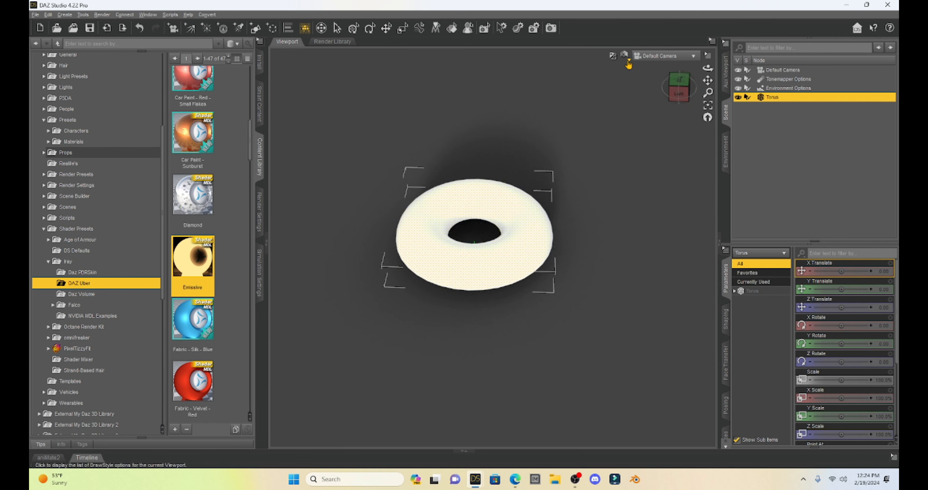
Step: Inspect the glowing torus from above and below, and set the viewport draw style to Texture Shaded
{"action": "left_click", "coordinate": [679, 90]}
{"action": "left_click_drag", "start_coordinate": [679, 89], "coordinate": [679, 58]}
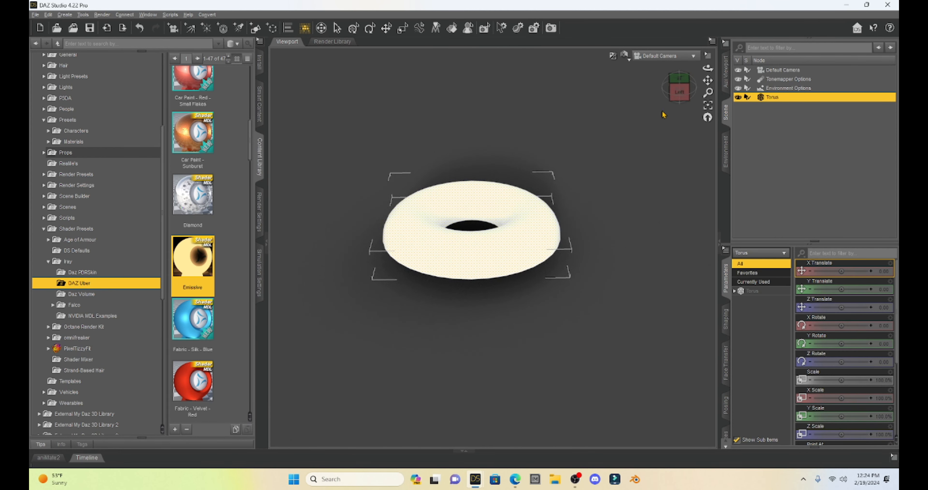
{"action": "left_click", "coordinate": [679, 101]}
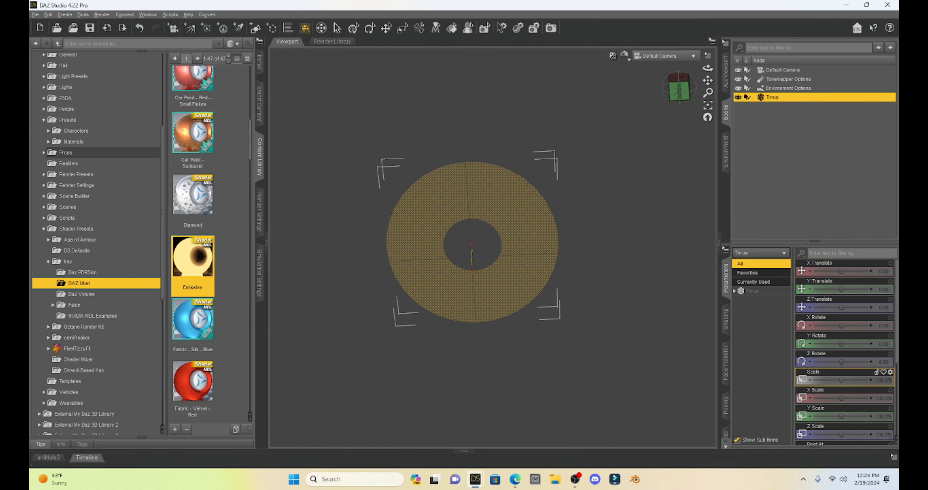
{"action": "left_click", "coordinate": [625, 56]}
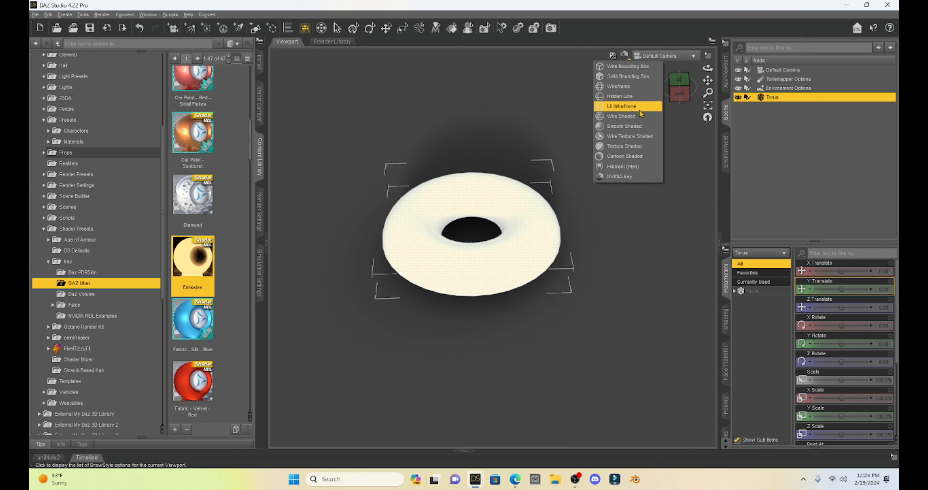
{"action": "left_click", "coordinate": [627, 147]}
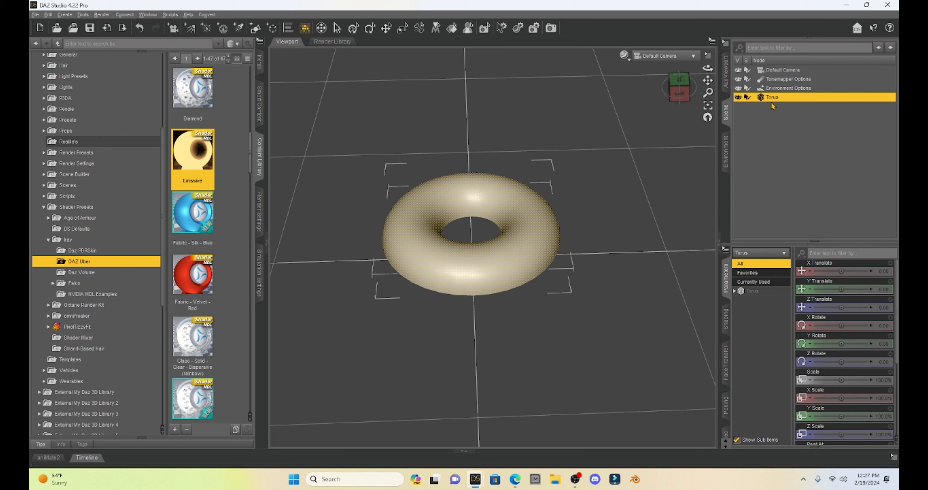
Step: Select the torus's Default surface and all its property groups from General to Geometry in the surface editor
{"action": "left_click", "coordinate": [726, 435]}
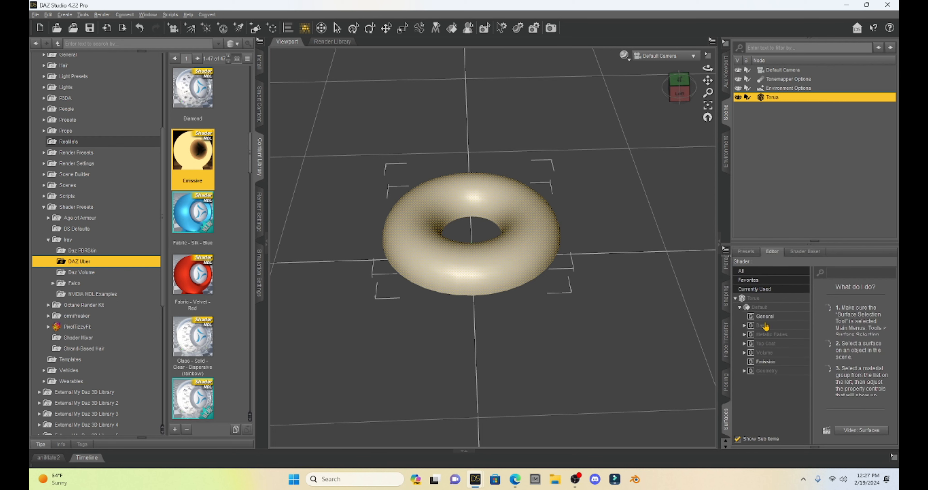
{"action": "left_click", "coordinate": [765, 299]}
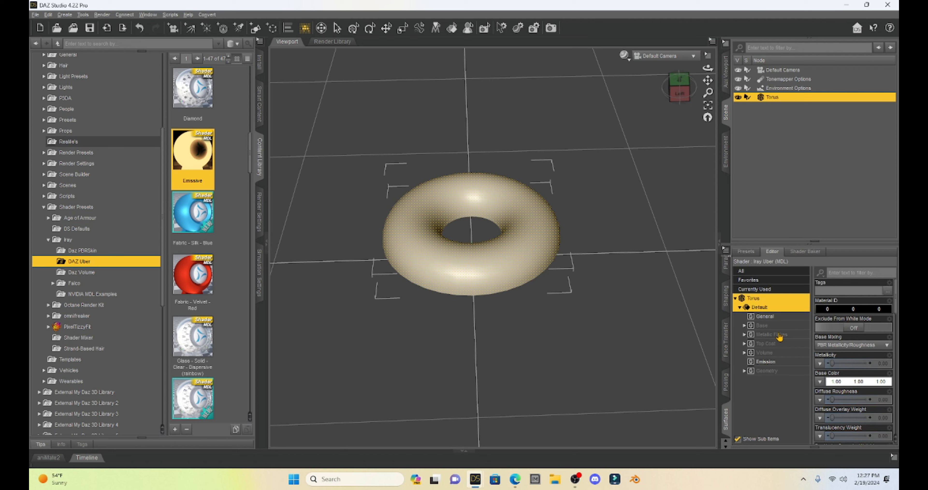
{"action": "left_click", "coordinate": [789, 373], "text": "shift"}
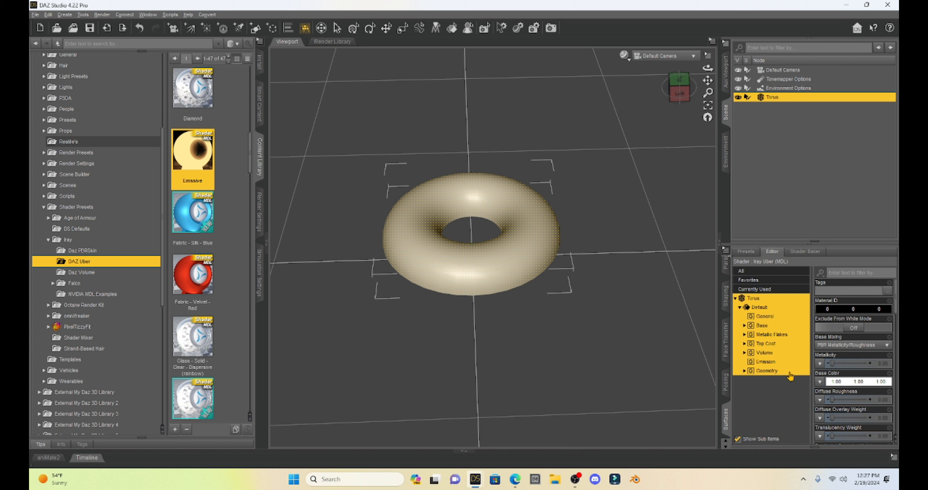
Step: Apply the Emissive shader from My DAZ 3D Library's Shader Presets, Iray, DAZ Uber folder to the torus surface
{"action": "scroll", "coordinate": [97, 90], "scroll_direction": "up", "scroll_amount": 5}
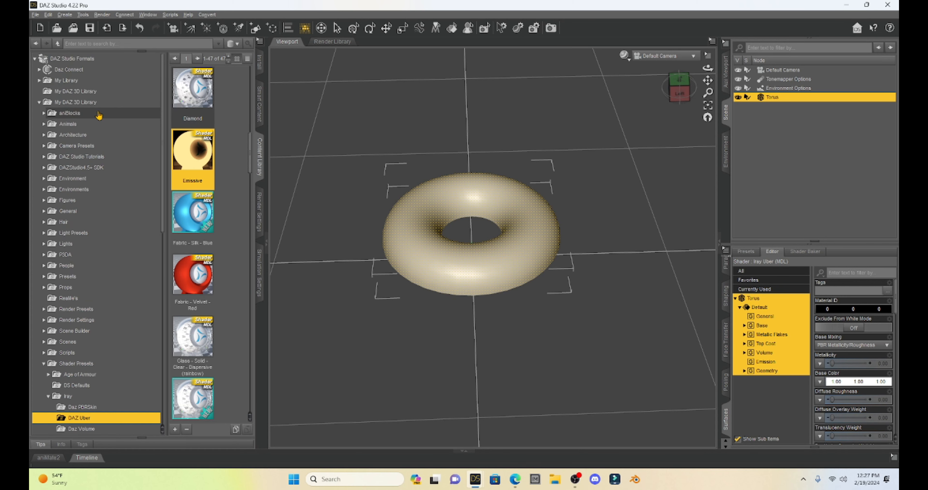
{"action": "left_click", "coordinate": [71, 59]}
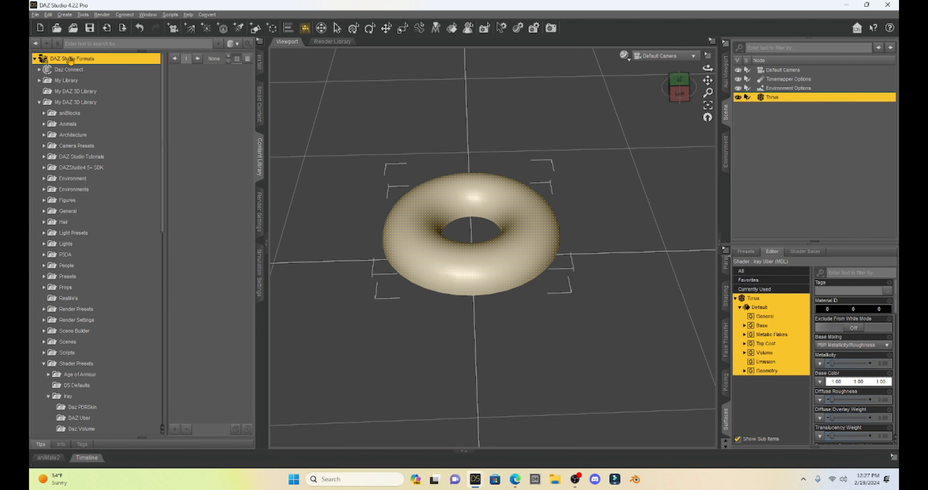
{"action": "left_click", "coordinate": [72, 103]}
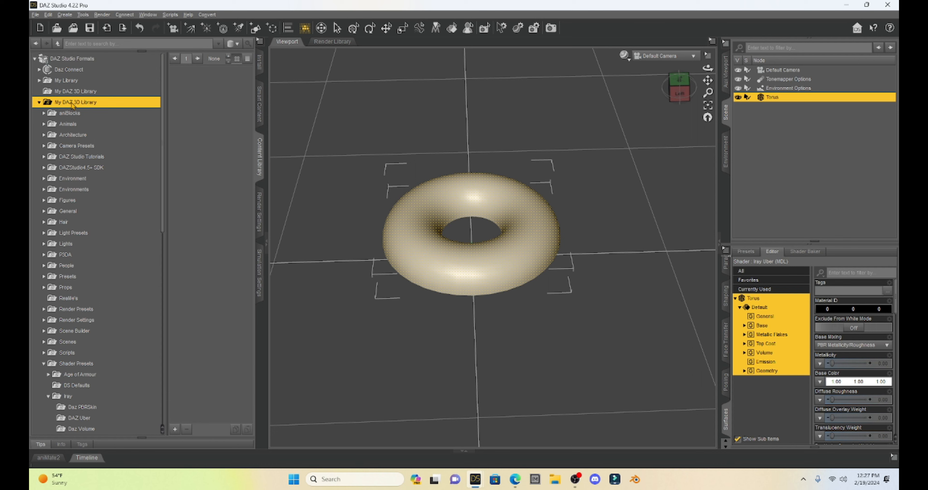
{"action": "scroll", "coordinate": [101, 176], "scroll_direction": "down", "scroll_amount": 6}
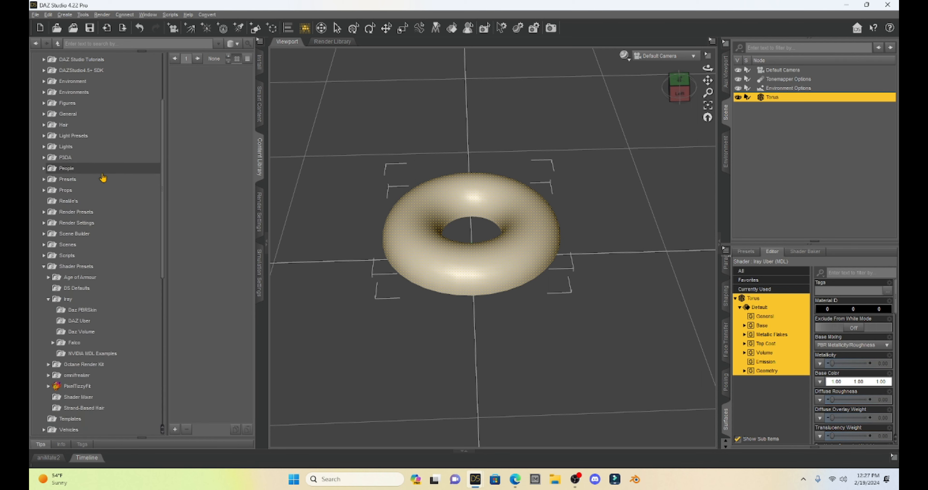
{"action": "scroll", "coordinate": [102, 178], "scroll_direction": "down", "scroll_amount": 1}
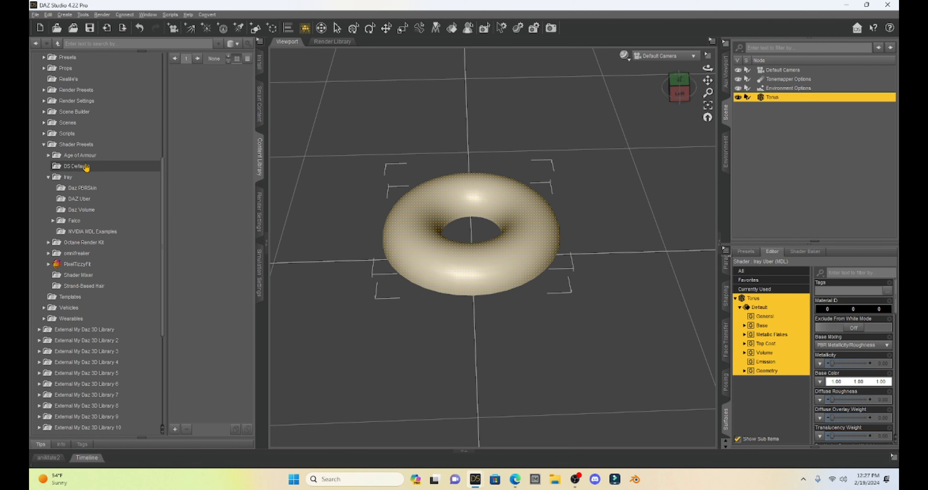
{"action": "left_click", "coordinate": [76, 144]}
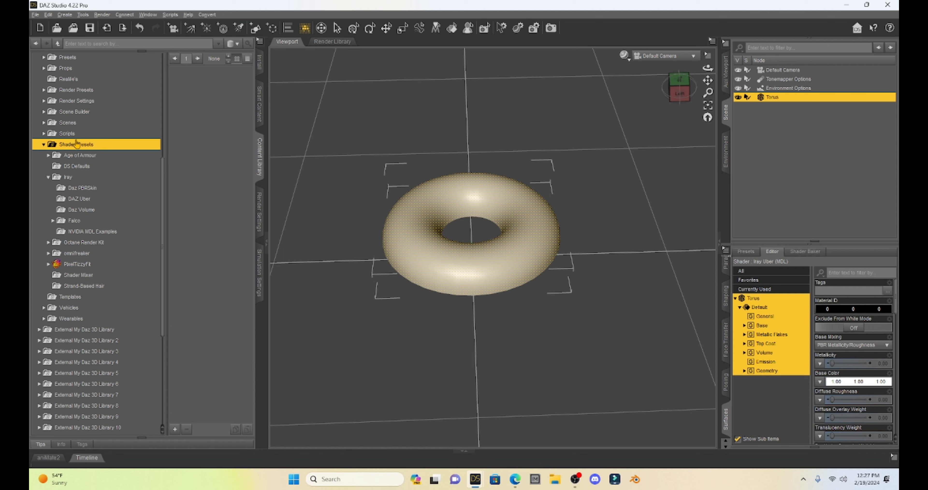
{"action": "left_click", "coordinate": [74, 177]}
{"action": "left_click", "coordinate": [77, 199]}
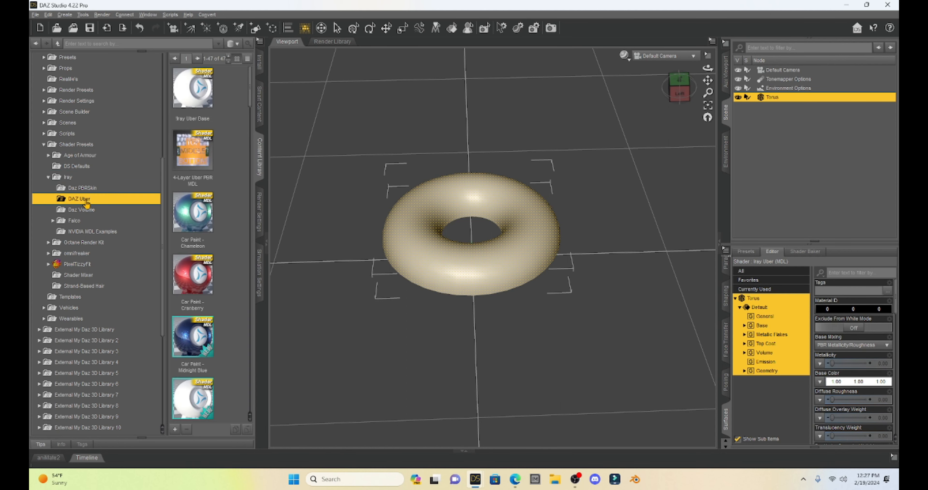
{"action": "scroll", "coordinate": [219, 177], "scroll_direction": "down", "scroll_amount": 8}
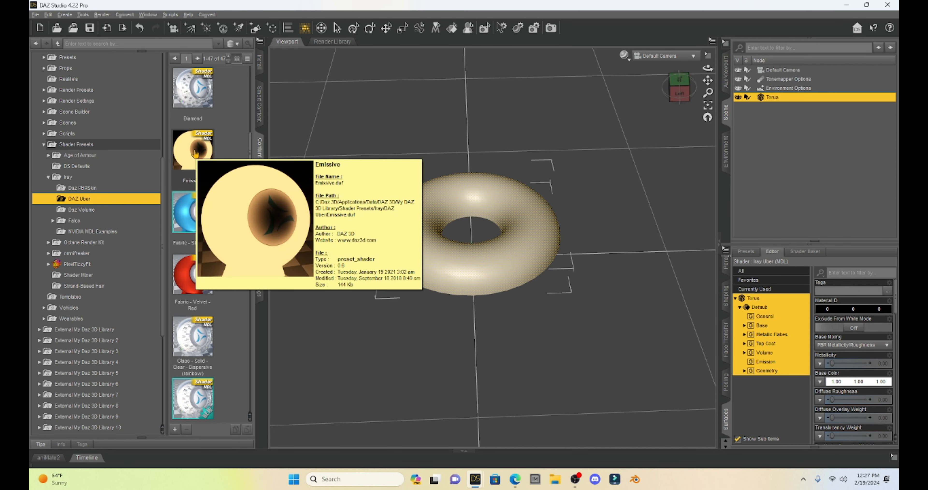
{"action": "double_click", "coordinate": [195, 153]}
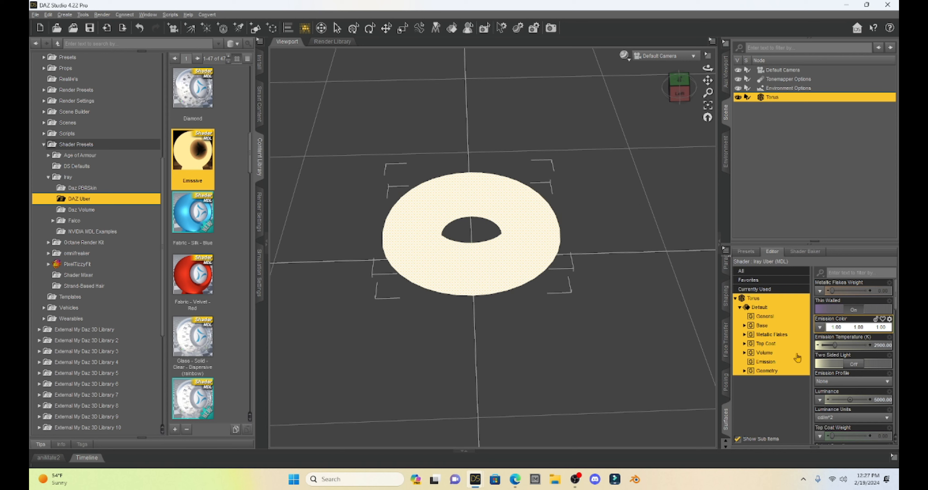
Step: Review the torus surface's emission settings, including Emission Color, Emission Temperature, Two Sided Light and Luminance
{"action": "scroll", "coordinate": [850, 312], "scroll_direction": "down", "scroll_amount": 3}
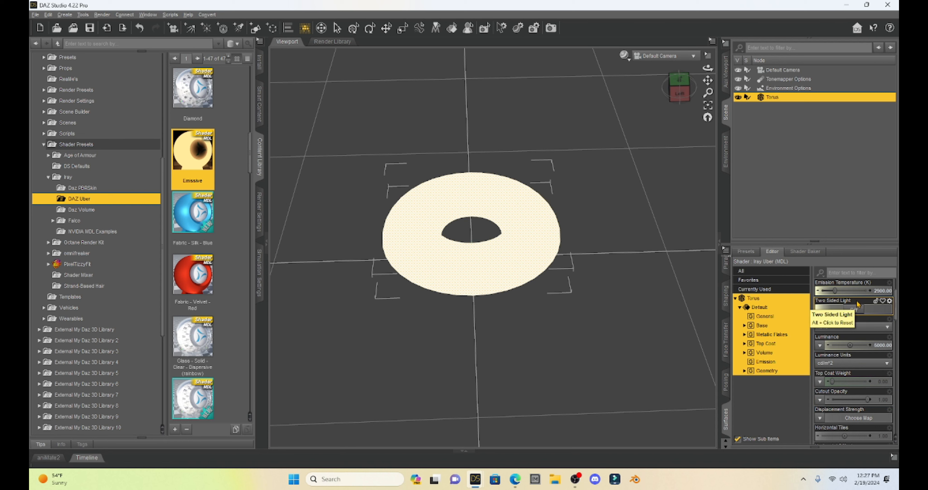
{"action": "scroll", "coordinate": [857, 303], "scroll_direction": "up", "scroll_amount": 3}
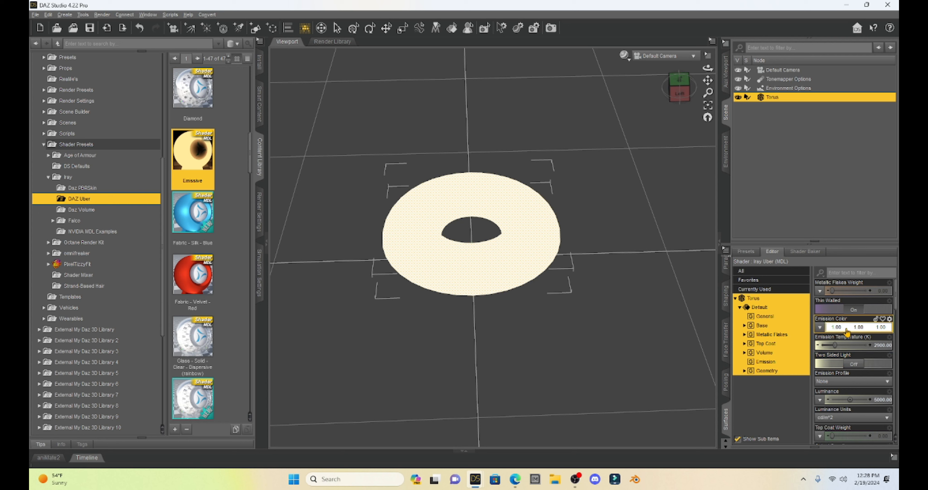
Step: Open the torus's Emission Temperature (K) value for editing
{"action": "left_click", "coordinate": [883, 347]}
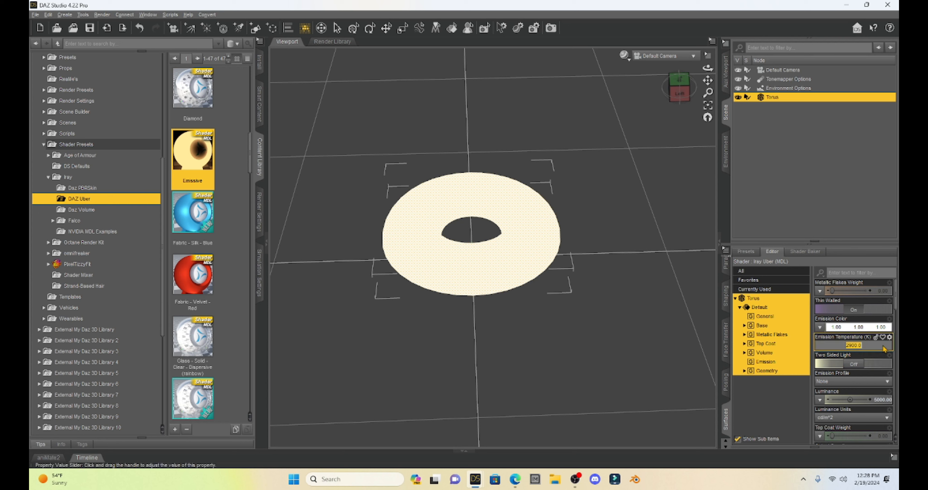
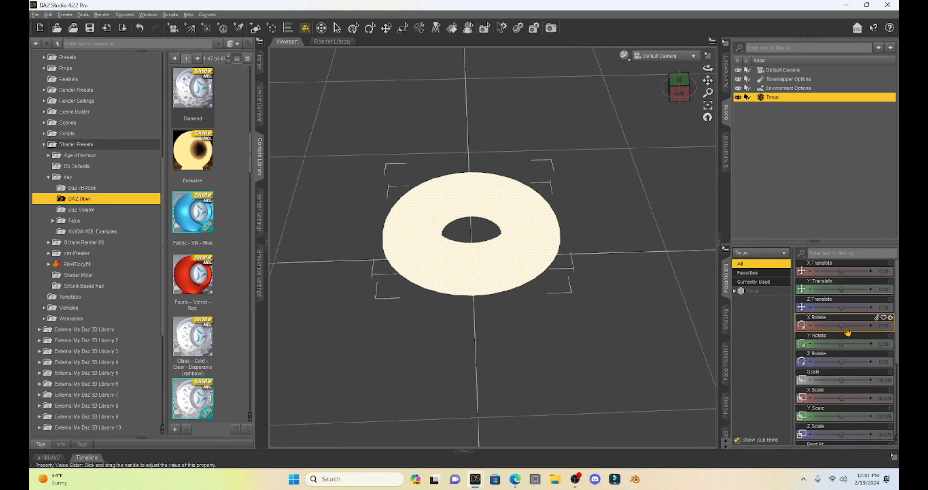
Step: Tilt the torus slightly about the X axis and set its Z Rotate to -90
{"action": "mouse_move", "coordinate": [843, 324]}
{"action": "left_mouse_down"}
{"action": "mouse_move", "coordinate": [859, 325]}
{"action": "mouse_move", "coordinate": [842, 324]}
{"action": "left_mouse_up"}
{"action": "mouse_move", "coordinate": [841, 361]}
{"action": "left_mouse_down"}
{"action": "mouse_move", "coordinate": [856, 362]}
{"action": "mouse_move", "coordinate": [827, 362]}
{"action": "left_mouse_up"}
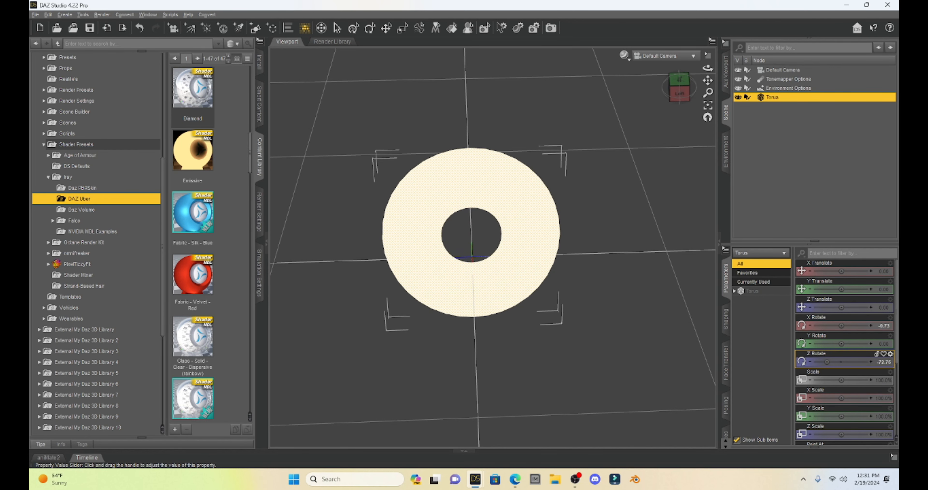
{"action": "left_click", "coordinate": [885, 363]}
{"action": "type", "text": "-90"}
{"action": "key", "text": "Return"}
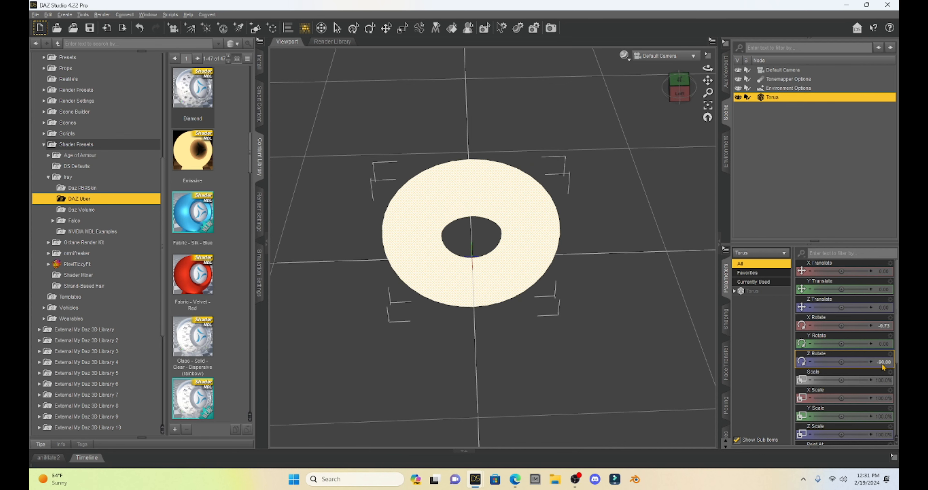
Step: Select the Default Camera, square the view to the torus's face and bring the camera closer to the central hole
{"action": "left_click", "coordinate": [680, 93]}
{"action": "left_click_drag", "start_coordinate": [679, 93], "coordinate": [676, 87]}
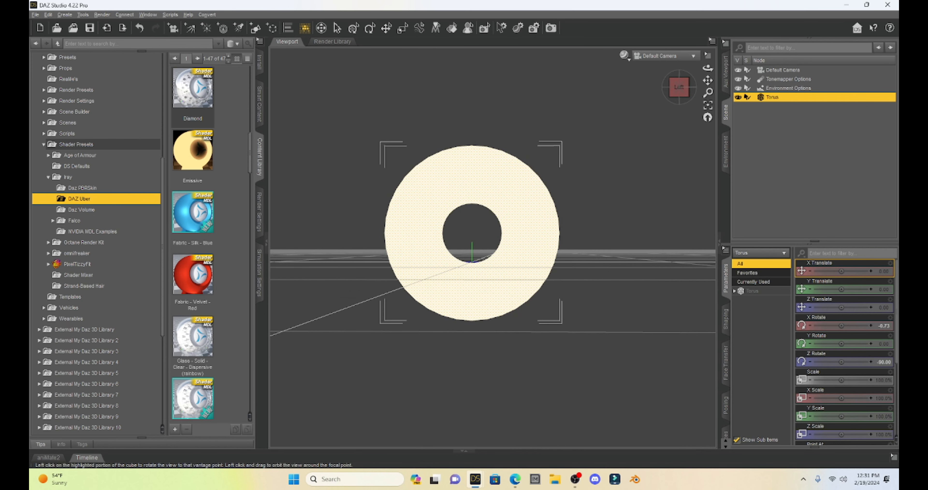
{"action": "left_click", "coordinate": [616, 136]}
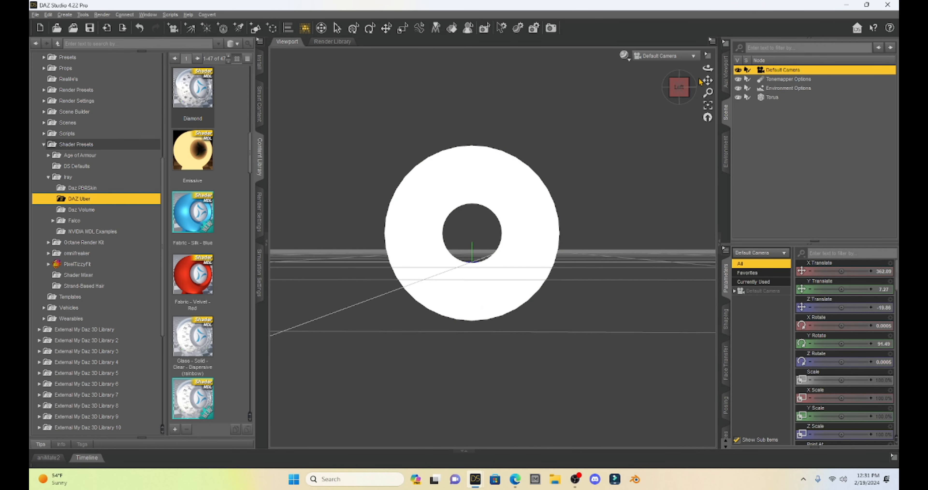
{"action": "left_click_drag", "start_coordinate": [680, 89], "coordinate": [681, 92]}
{"action": "left_click", "coordinate": [681, 91]}
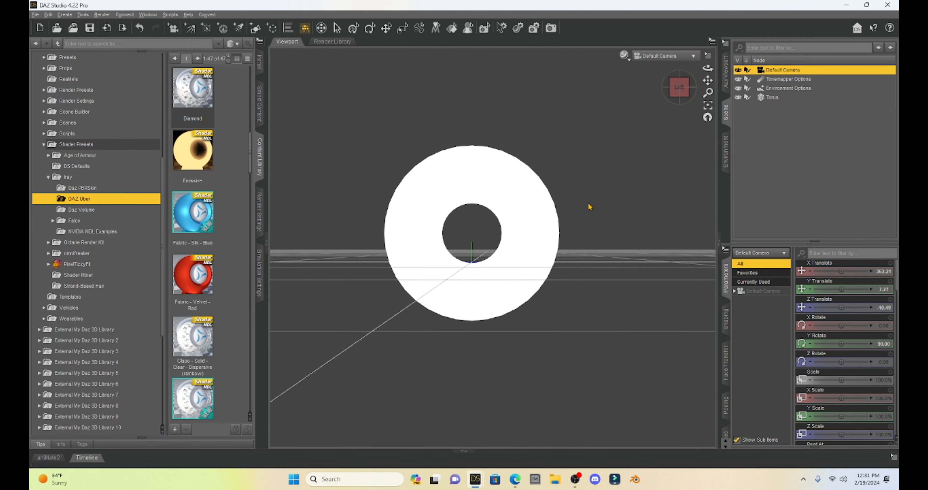
{"action": "scroll", "coordinate": [563, 228], "scroll_direction": "up", "scroll_amount": 10}
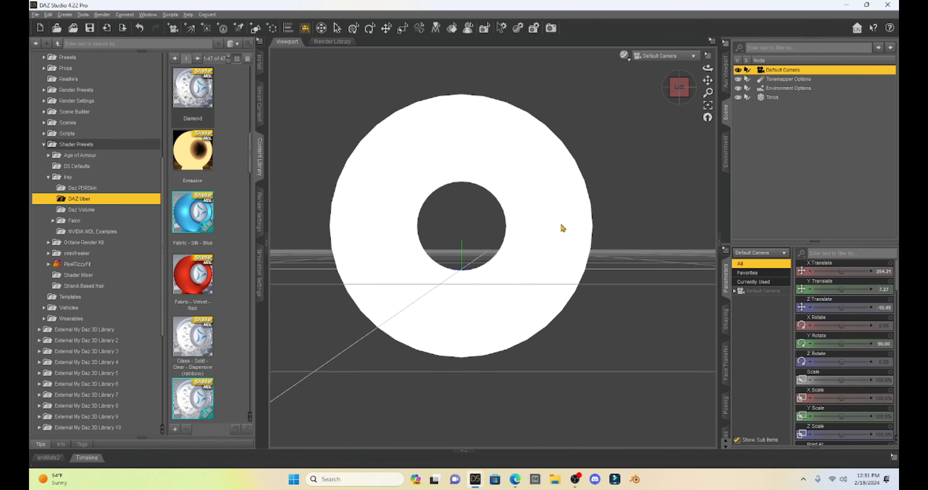
{"action": "scroll", "coordinate": [562, 227], "scroll_direction": "up", "scroll_amount": 5}
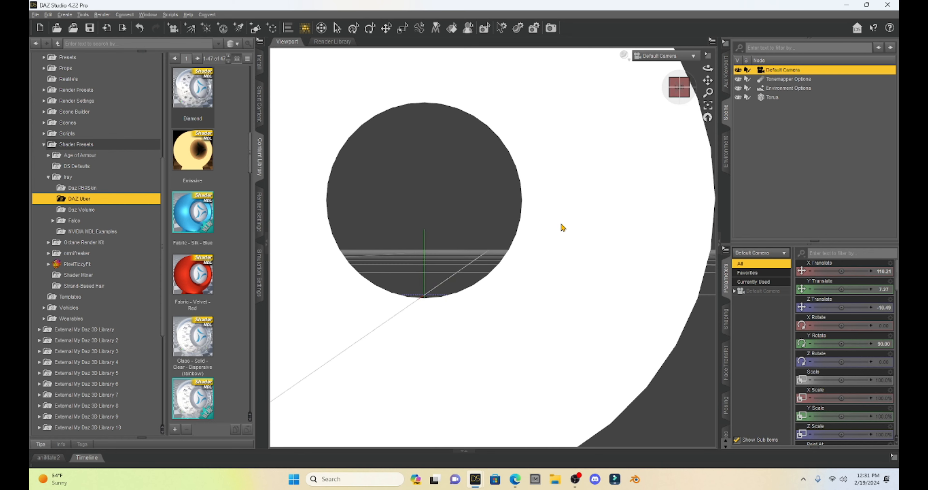
Step: Center the Default Camera on the torus's hole and advance it until the ring is completely out of view
{"action": "left_click", "coordinate": [268, 242]}
{"action": "left_click_drag", "start_coordinate": [708, 80], "coordinate": [811, 98]}
{"action": "scroll", "coordinate": [593, 244], "scroll_direction": "up", "scroll_amount": 3}
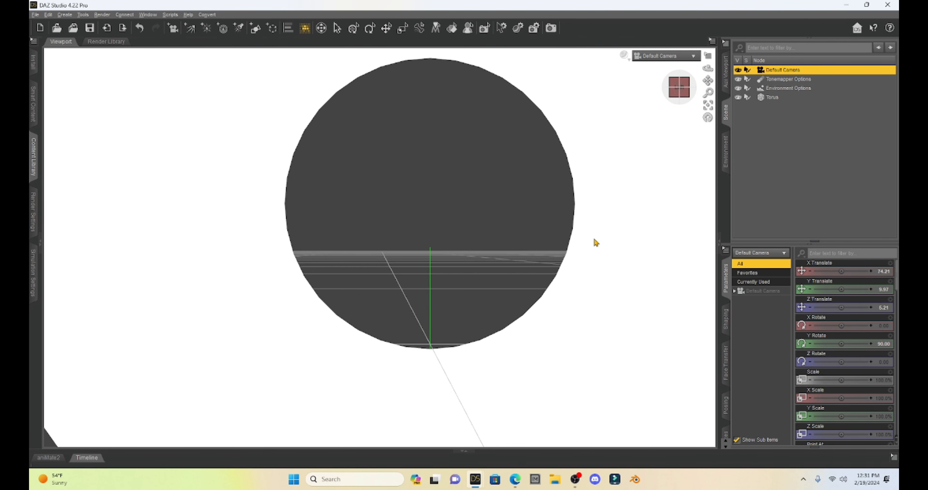
{"action": "scroll", "coordinate": [596, 237], "scroll_direction": "up", "scroll_amount": 1}
{"action": "scroll", "coordinate": [597, 234], "scroll_direction": "up", "scroll_amount": 1}
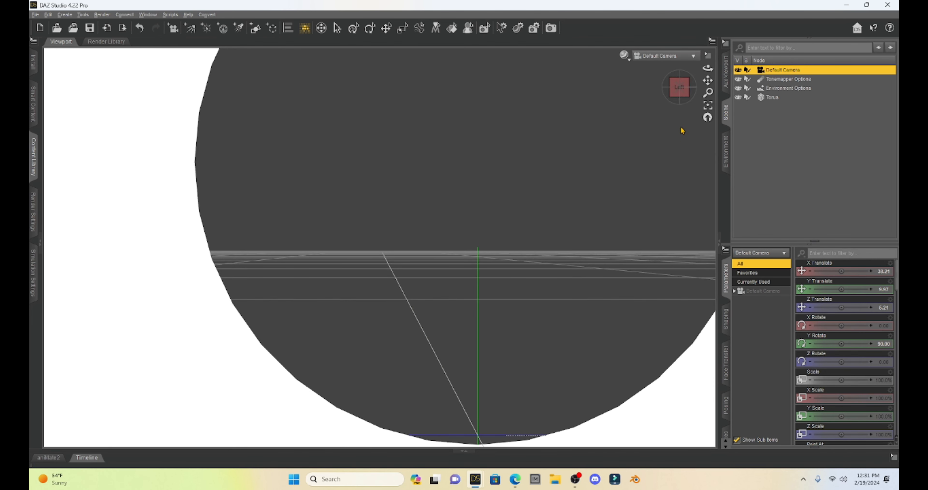
{"action": "left_click_drag", "start_coordinate": [708, 80], "coordinate": [663, 88]}
{"action": "scroll", "coordinate": [534, 212], "scroll_direction": "up", "scroll_amount": 1}
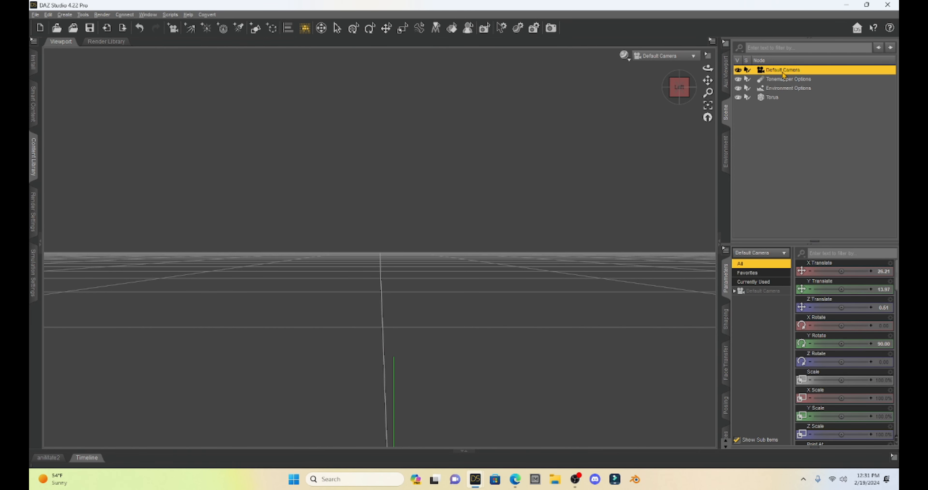
Step: Parent the torus to the Default Camera and examine the pair from the left in Perspective View
{"action": "left_click_drag", "start_coordinate": [775, 102], "coordinate": [795, 72]}
{"action": "left_click", "coordinate": [665, 55]}
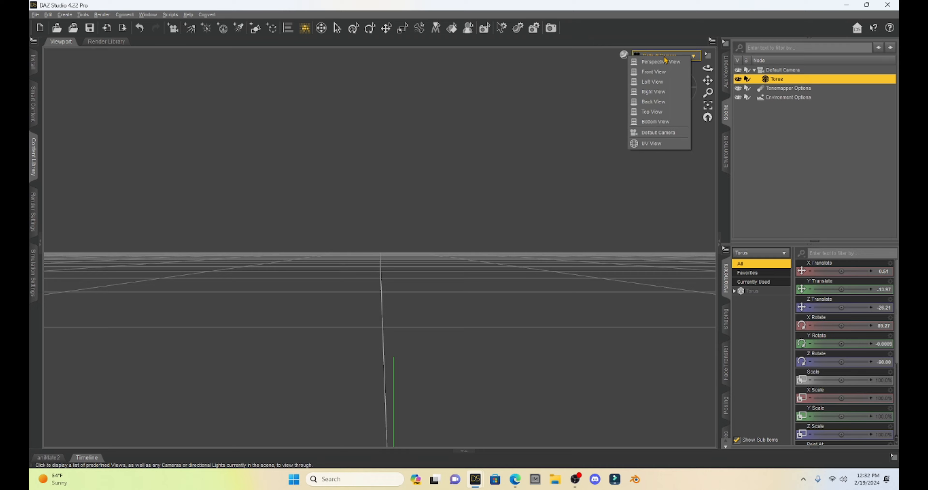
{"action": "left_click", "coordinate": [659, 58]}
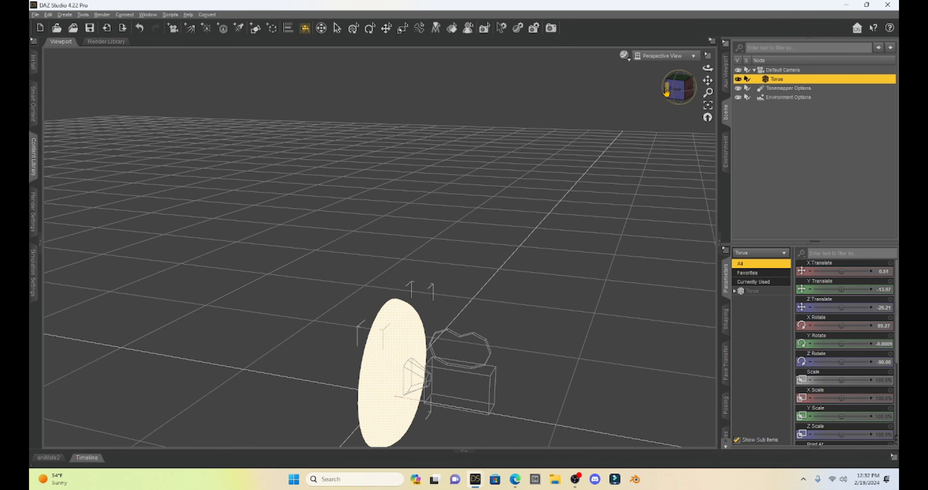
{"action": "left_click", "coordinate": [687, 88]}
{"action": "left_click_drag", "start_coordinate": [685, 88], "coordinate": [709, 54]}
{"action": "left_click_drag", "start_coordinate": [685, 97], "coordinate": [645, 135]}
{"action": "left_click", "coordinate": [683, 92]}
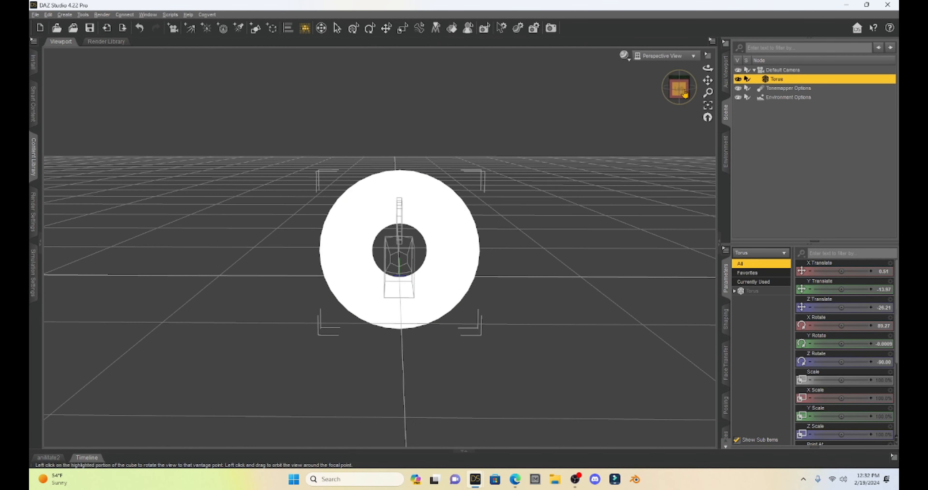
{"action": "left_click", "coordinate": [41, 242]}
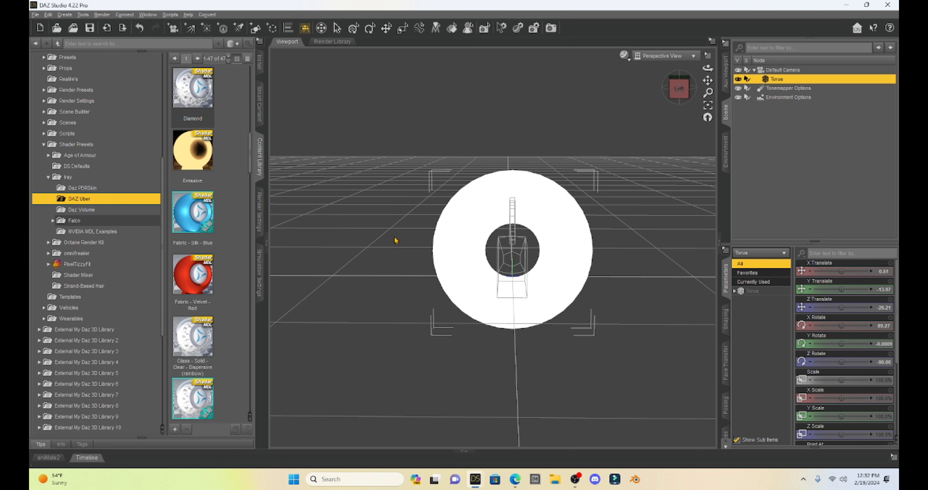
Step: Save the scene as a scene subset named Portrait Lights in the Tutorials folder's Scene Subsets subfolder
{"action": "left_click", "coordinate": [35, 15]}
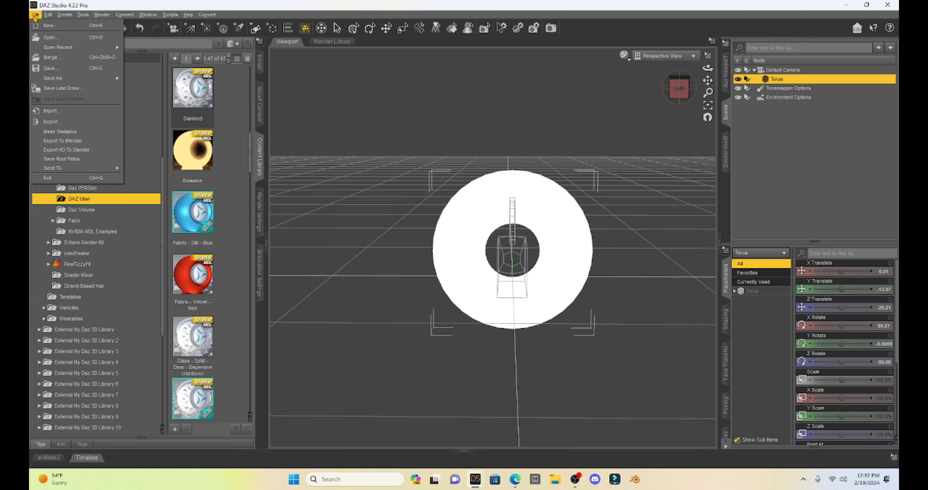
{"action": "mouse_move", "coordinate": [72, 82]}
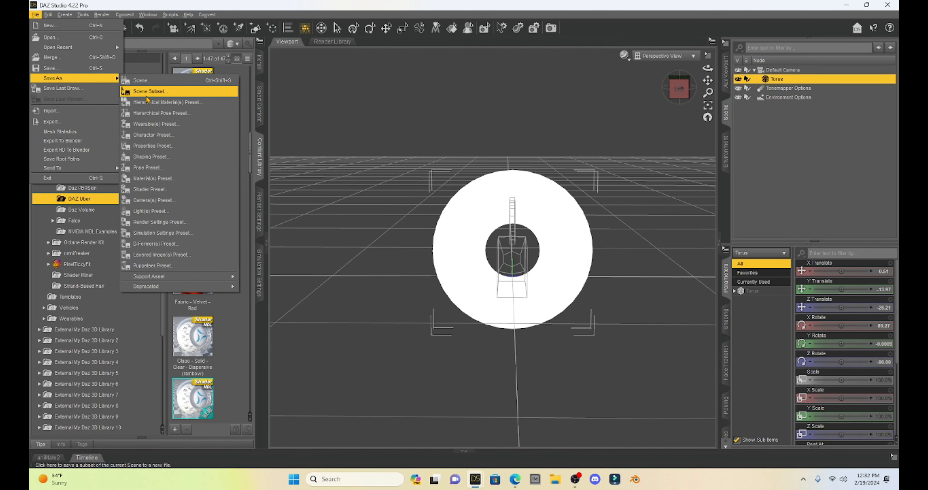
{"action": "left_click", "coordinate": [155, 93]}
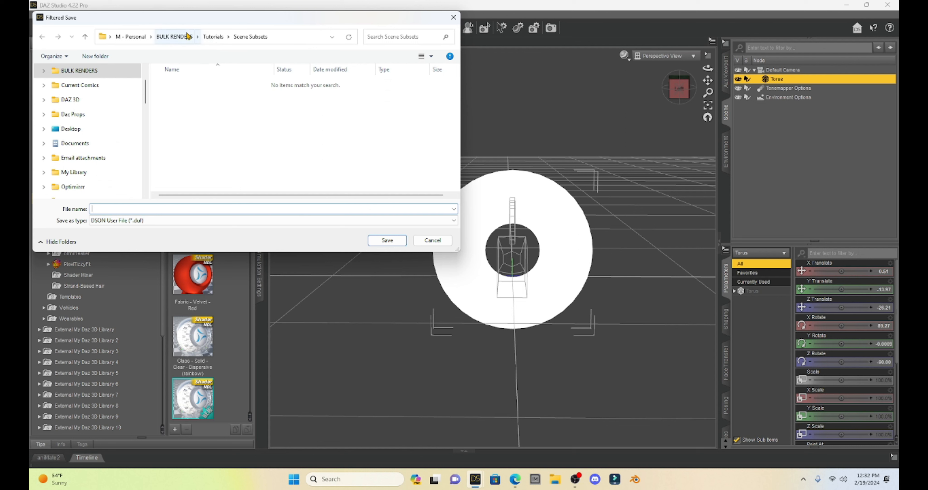
{"action": "left_click", "coordinate": [213, 37]}
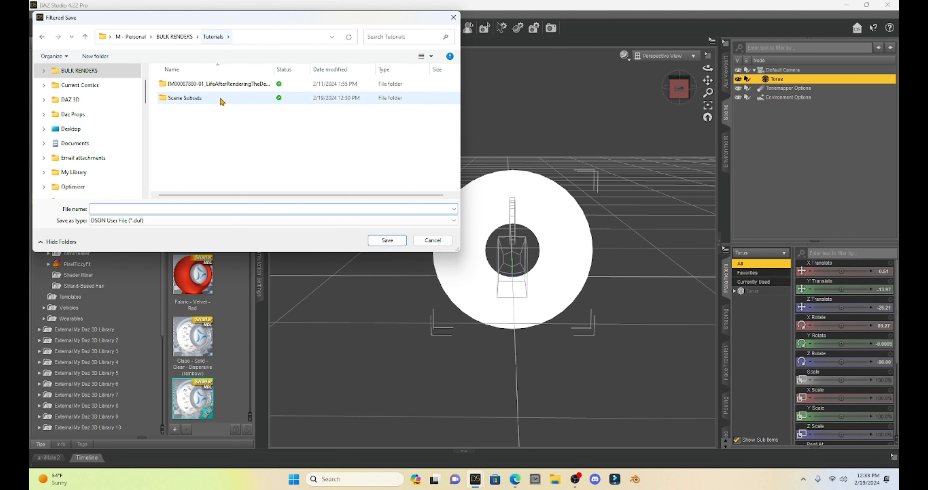
{"action": "double_click", "coordinate": [193, 103]}
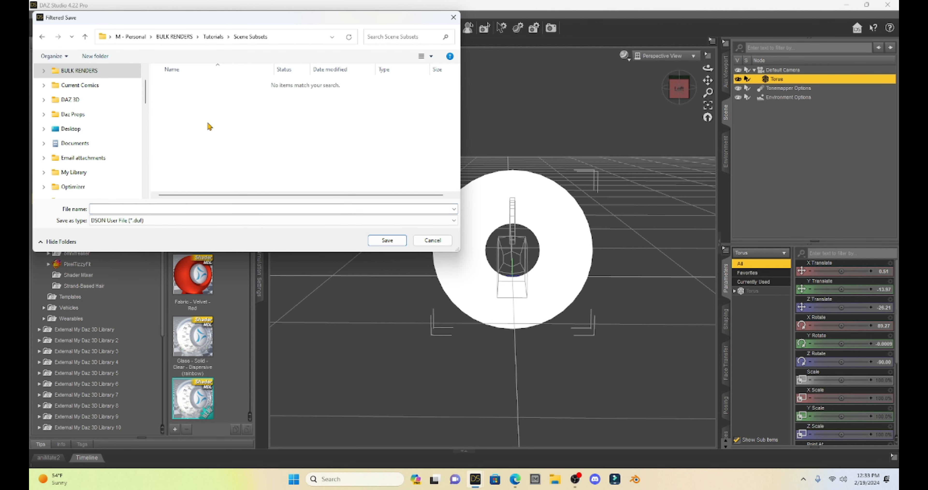
{"action": "left_click", "coordinate": [212, 209]}
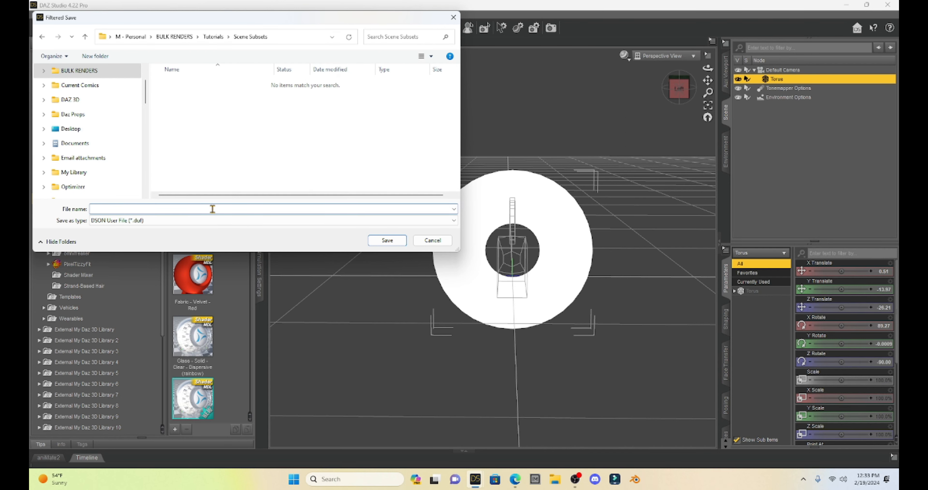
{"action": "type", "text": "Portrait Lights"}
{"action": "left_click", "coordinate": [374, 243]}
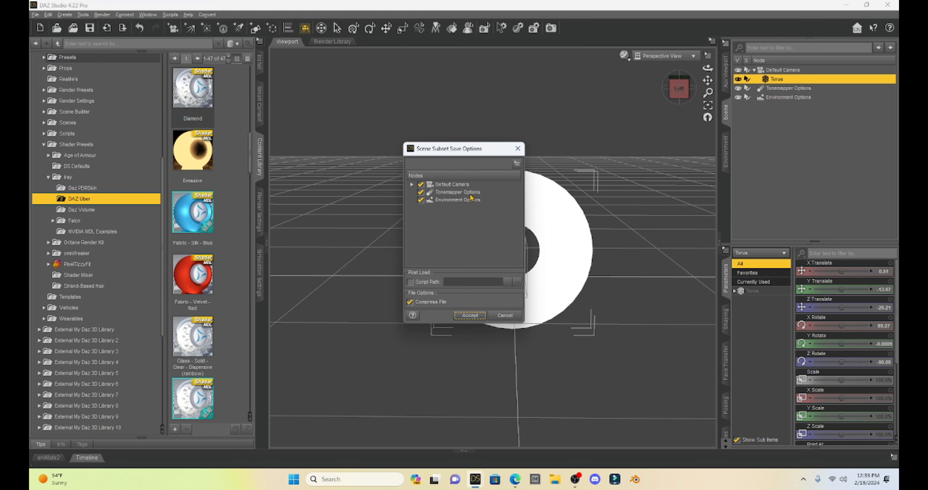
Step: Exclude Environment Options and Tonemapper Options from the subset, keep the Default Camera with its torus, and accept the save options
{"action": "left_click", "coordinate": [421, 201]}
{"action": "left_click", "coordinate": [421, 193]}
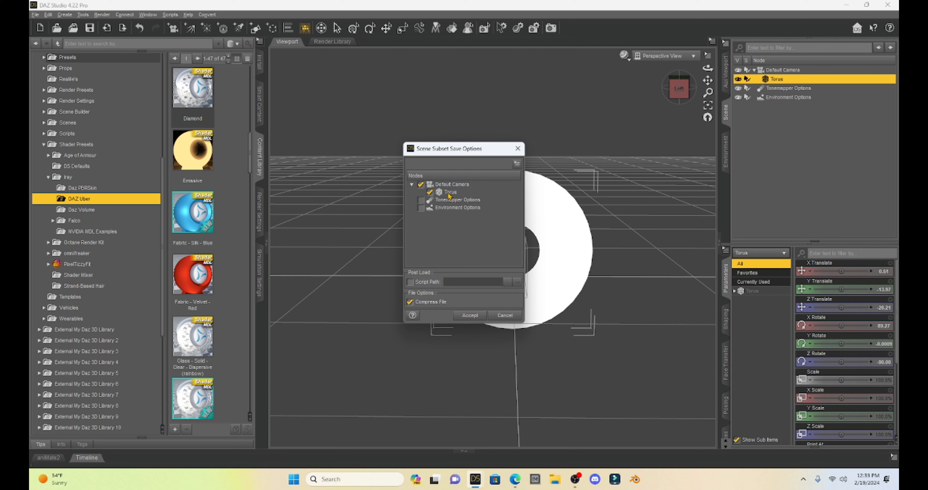
{"action": "left_click", "coordinate": [469, 315]}
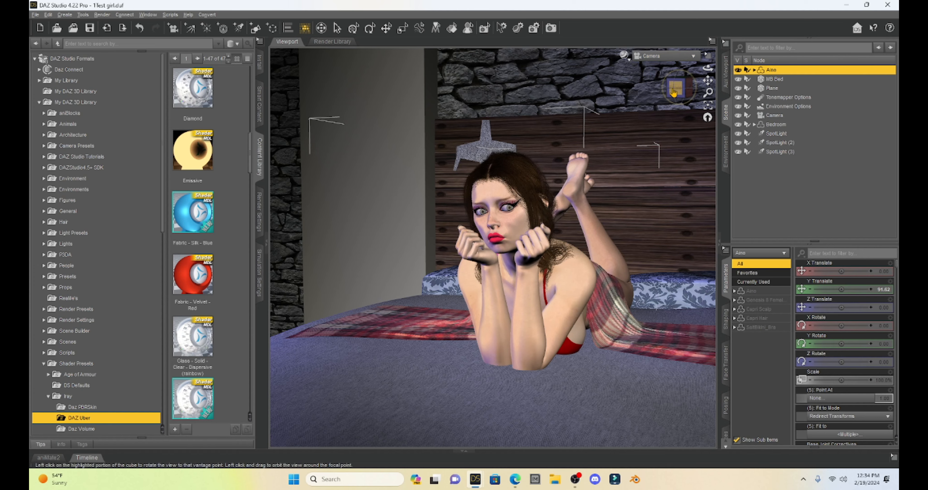
Step: Merge the Portrait Lights file from the Scene Subsets folder into the bedroom character scene
{"action": "left_click_drag", "start_coordinate": [676, 92], "coordinate": [645, 92]}
{"action": "left_click_drag", "start_coordinate": [708, 81], "coordinate": [680, 75]}
{"action": "scroll", "coordinate": [635, 168], "scroll_direction": "up", "scroll_amount": 2}
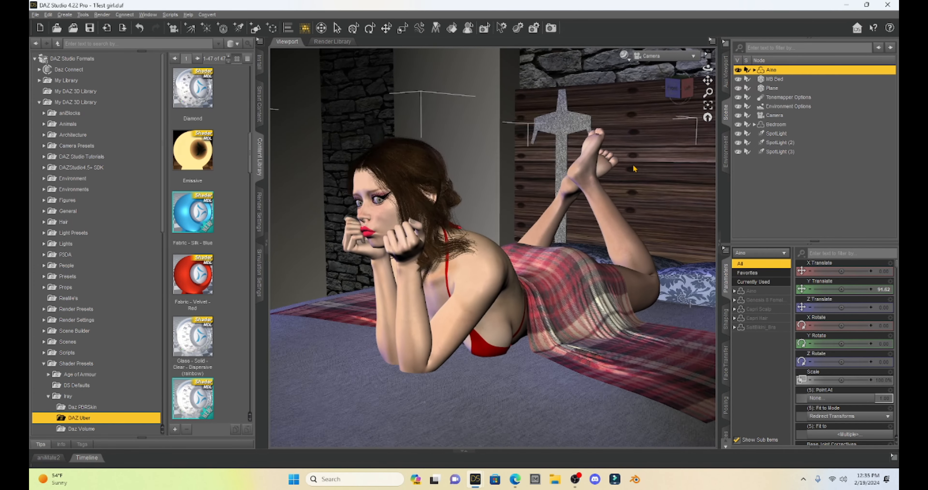
{"action": "scroll", "coordinate": [635, 168], "scroll_direction": "up", "scroll_amount": 2}
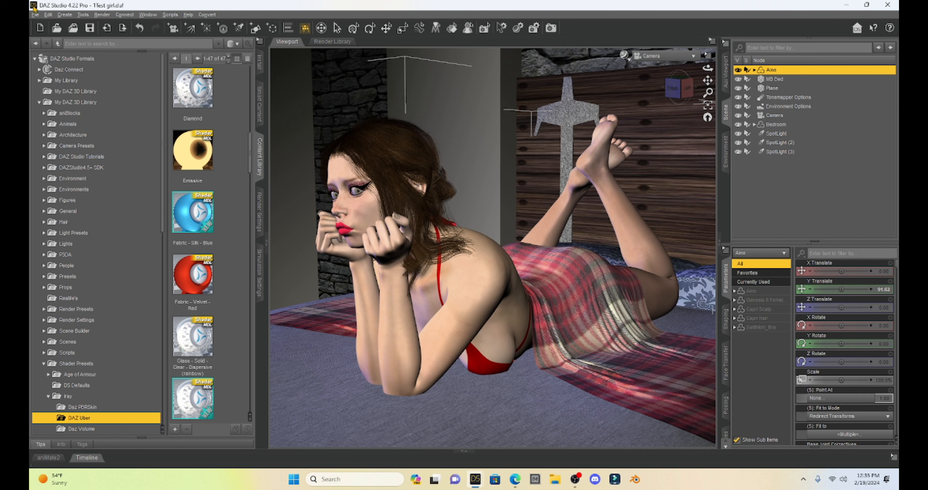
{"action": "left_click", "coordinate": [36, 16]}
{"action": "left_click", "coordinate": [60, 57]}
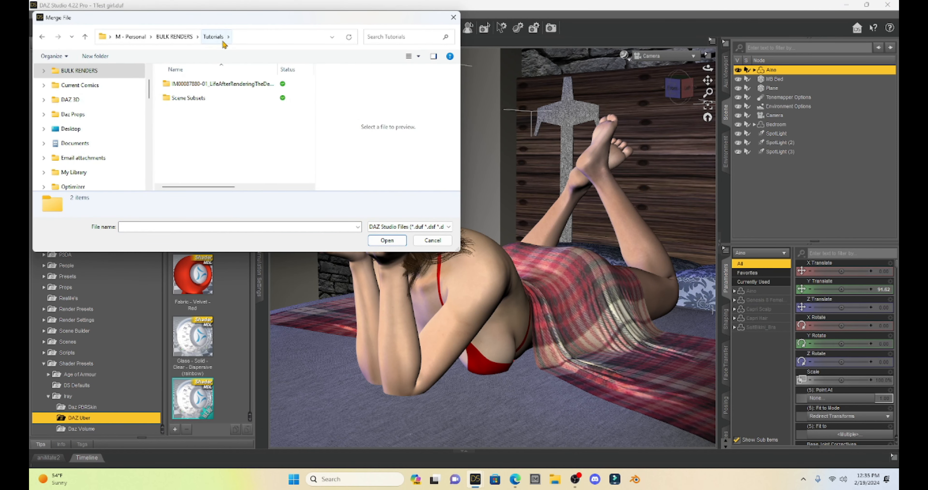
{"action": "double_click", "coordinate": [190, 96]}
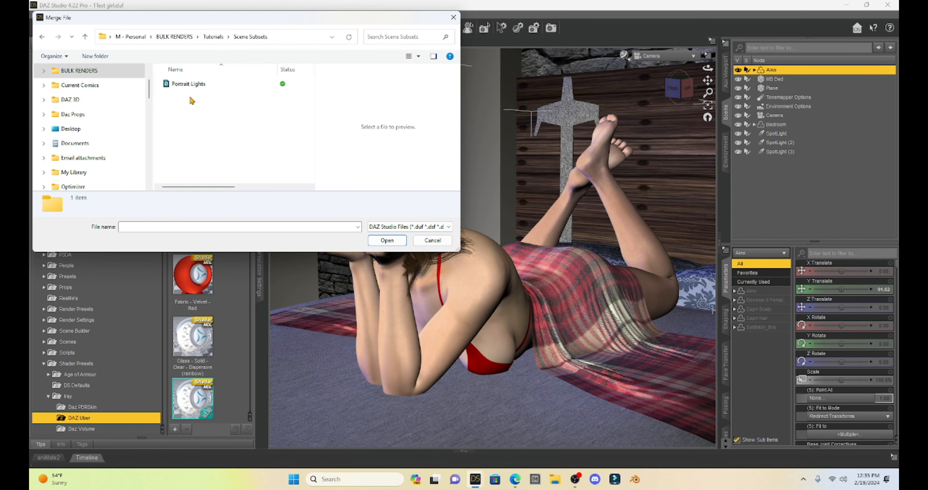
{"action": "double_click", "coordinate": [195, 85]}
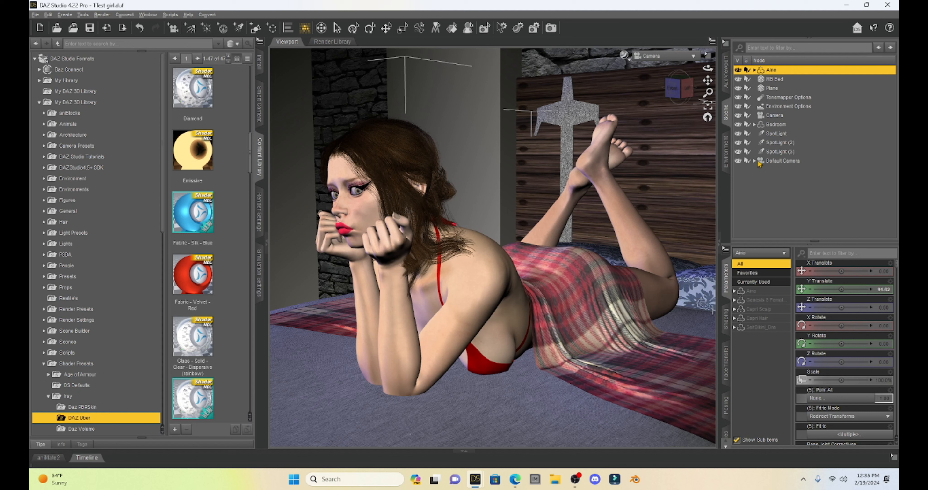
Step: Raise the merged Default Camera with its torus to a Y Translate of about 142 and turn its Y Rotate to about 1.2
{"action": "left_click", "coordinate": [754, 161]}
{"action": "left_click", "coordinate": [778, 162]}
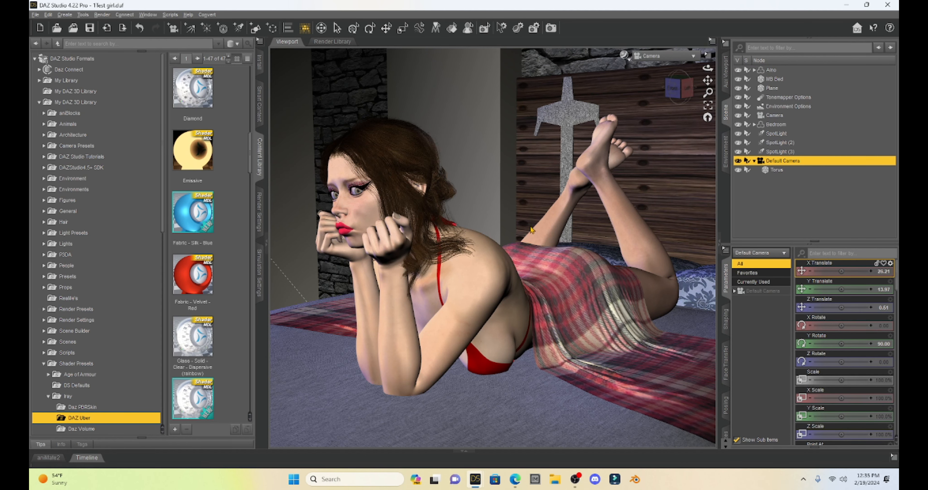
{"action": "scroll", "coordinate": [531, 227], "scroll_direction": "down", "scroll_amount": 3}
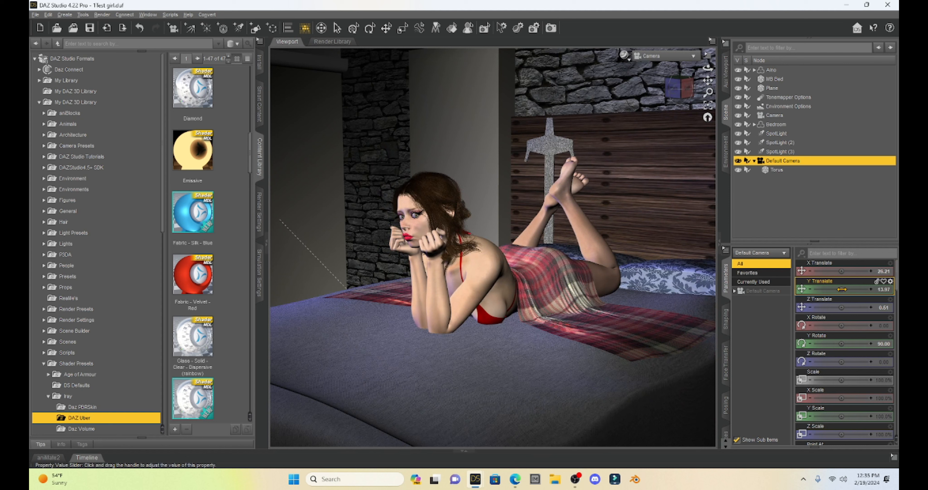
{"action": "left_click_drag", "start_coordinate": [849, 289], "coordinate": [841, 289]}
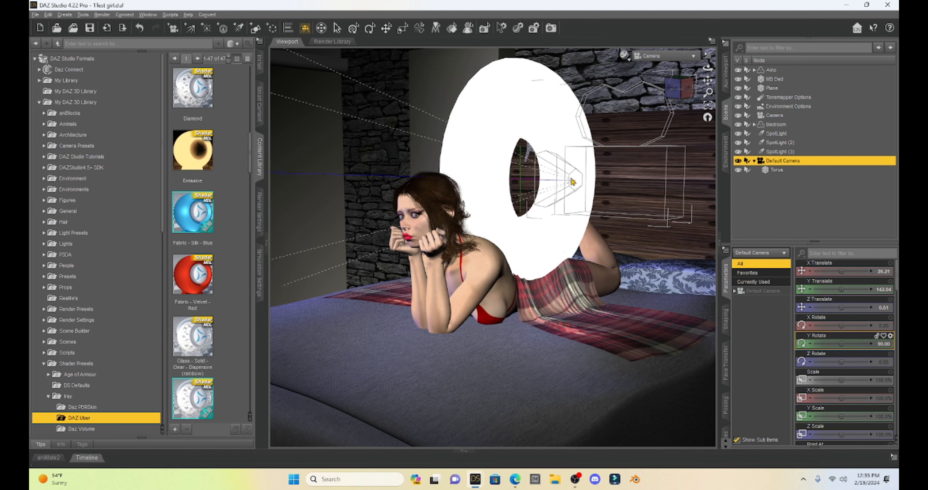
{"action": "left_click", "coordinate": [676, 98]}
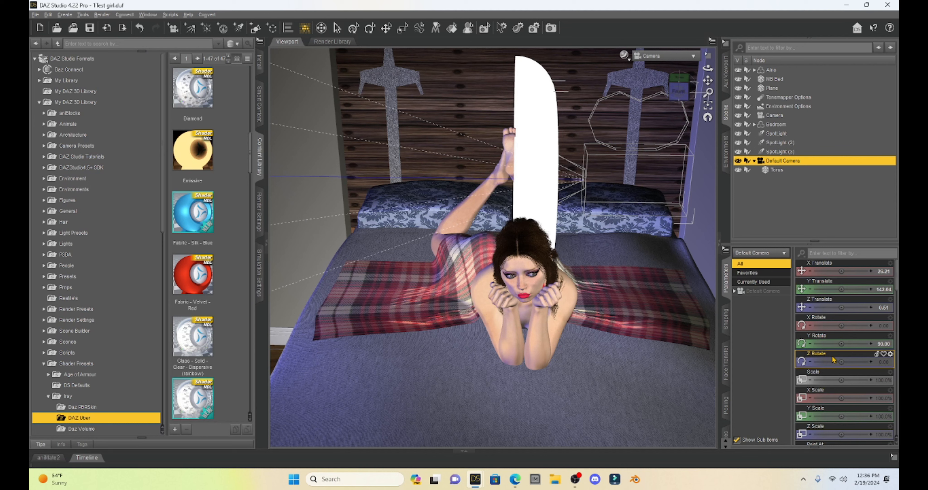
{"action": "left_click_drag", "start_coordinate": [842, 343], "coordinate": [824, 343]}
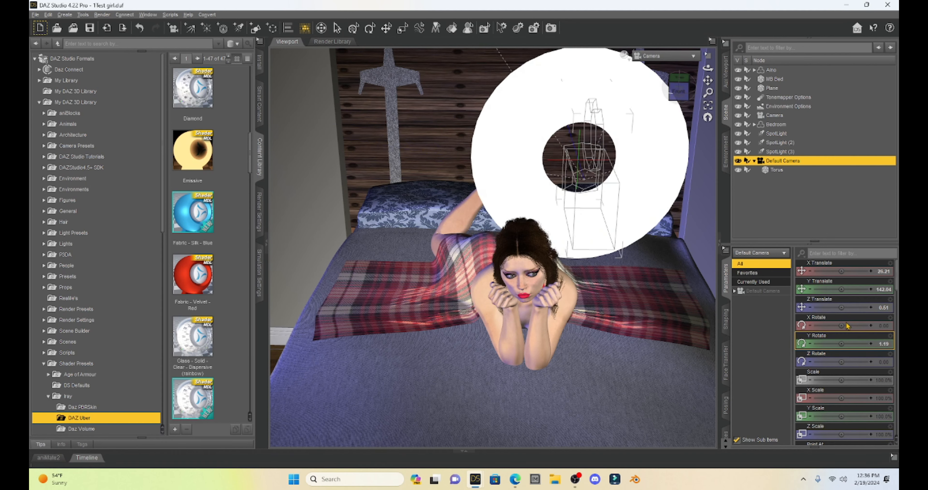
Step: Move the Default Camera to a Z Translate of about 140, look through it, and orbit to frame the character from an angle
{"action": "left_click_drag", "start_coordinate": [841, 307], "coordinate": [856, 308]}
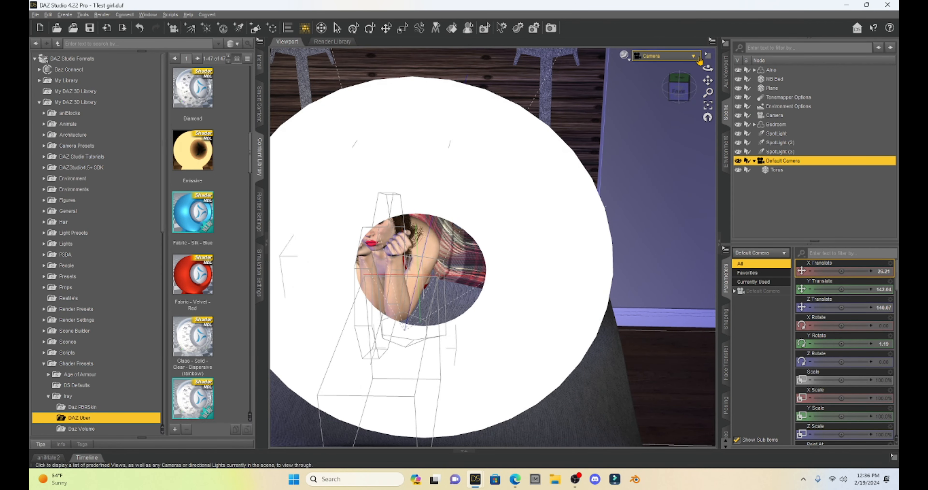
{"action": "left_click", "coordinate": [692, 57]}
{"action": "left_click", "coordinate": [689, 147]}
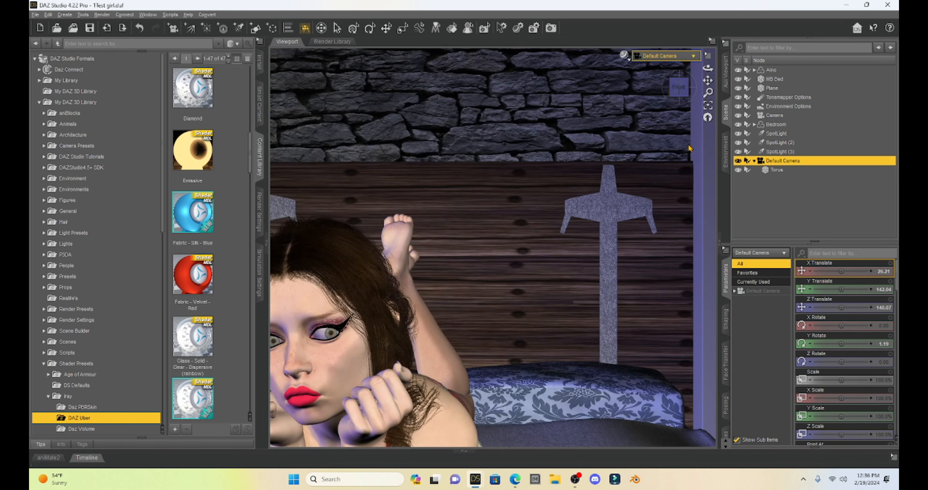
{"action": "left_click_drag", "start_coordinate": [708, 80], "coordinate": [686, 98]}
{"action": "scroll", "coordinate": [596, 241], "scroll_direction": "down", "scroll_amount": 3}
{"action": "scroll", "coordinate": [596, 241], "scroll_direction": "down", "scroll_amount": 2}
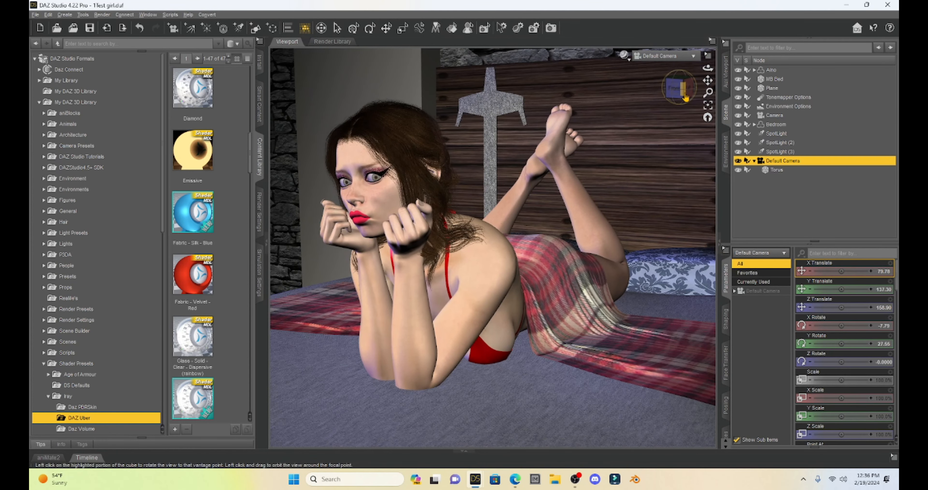
Step: Hide the spotlights and preview the ring-lit scene with the NVIDIA Iray draw style
{"action": "left_click", "coordinate": [738, 134]}
{"action": "left_click", "coordinate": [738, 143]}
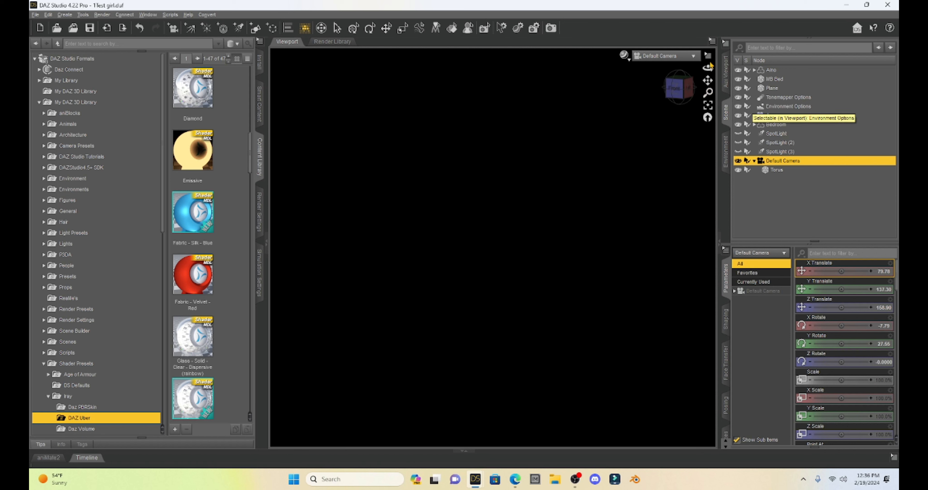
{"action": "left_click", "coordinate": [629, 63]}
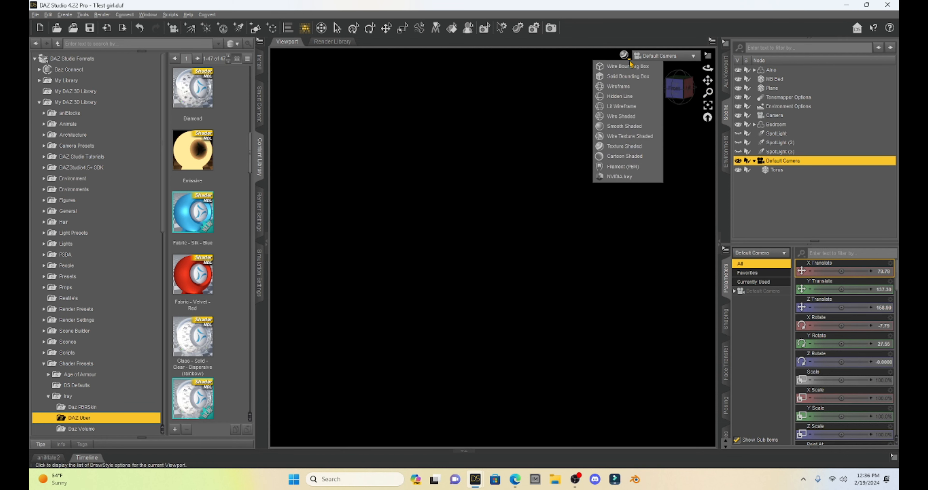
{"action": "left_click", "coordinate": [619, 176]}
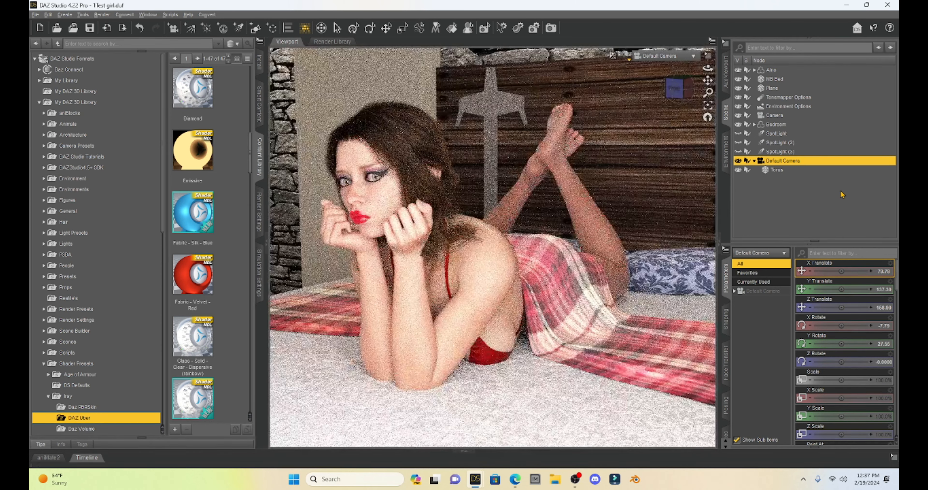
Step: Set the torus's Emission Color to bright yellow
{"action": "left_click", "coordinate": [777, 170]}
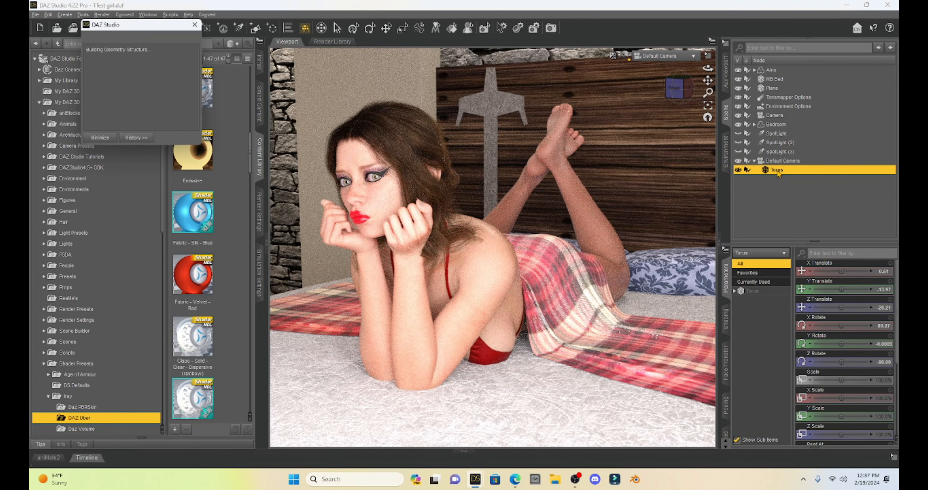
{"action": "left_click", "coordinate": [725, 436]}
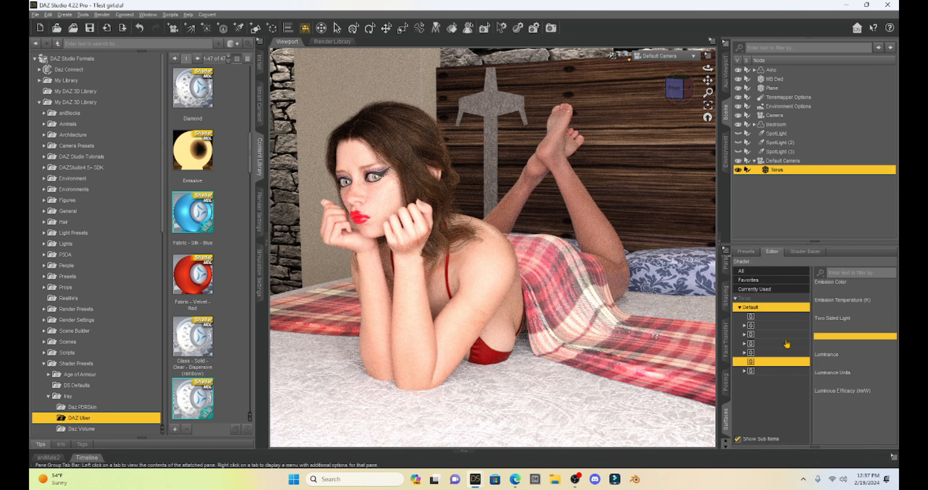
{"action": "left_click", "coordinate": [762, 363]}
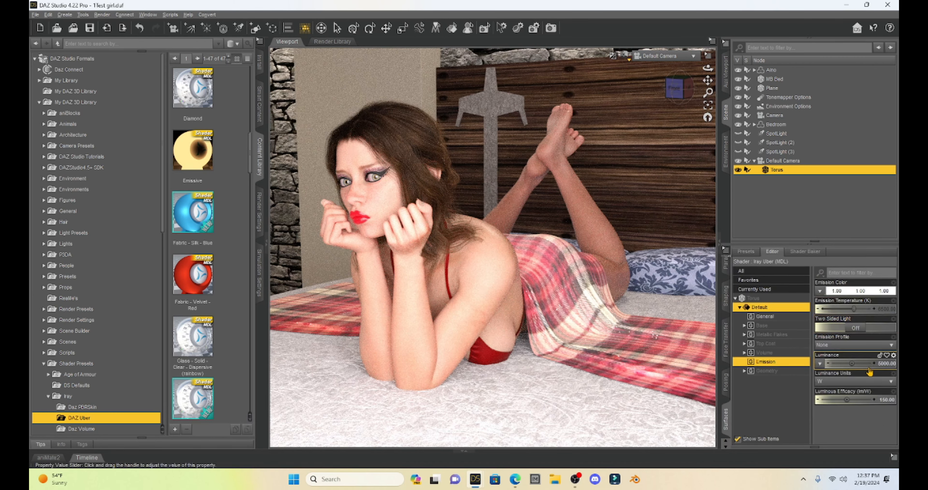
{"action": "left_click", "coordinate": [847, 292]}
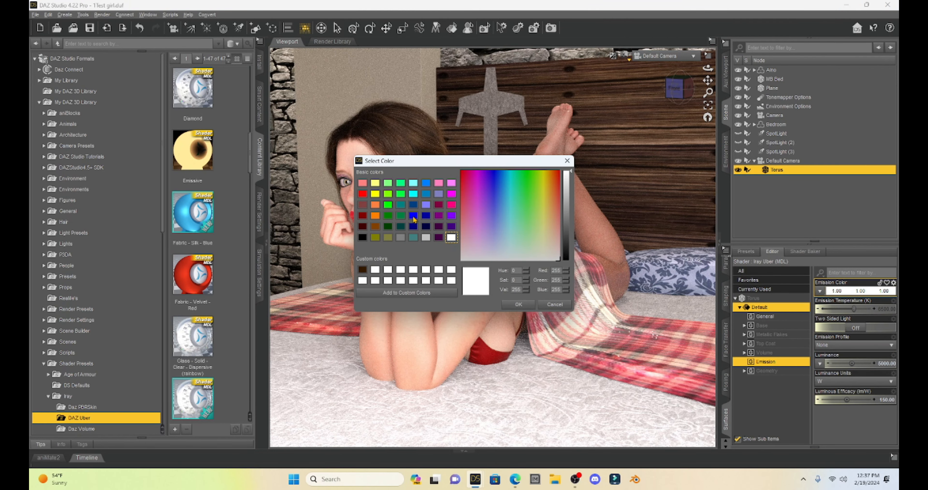
{"action": "left_click", "coordinate": [376, 194]}
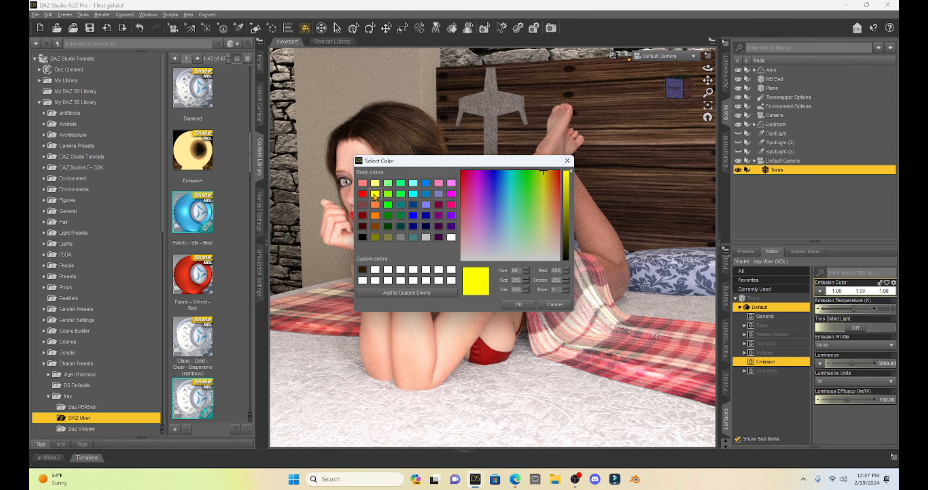
{"action": "left_click", "coordinate": [519, 304]}
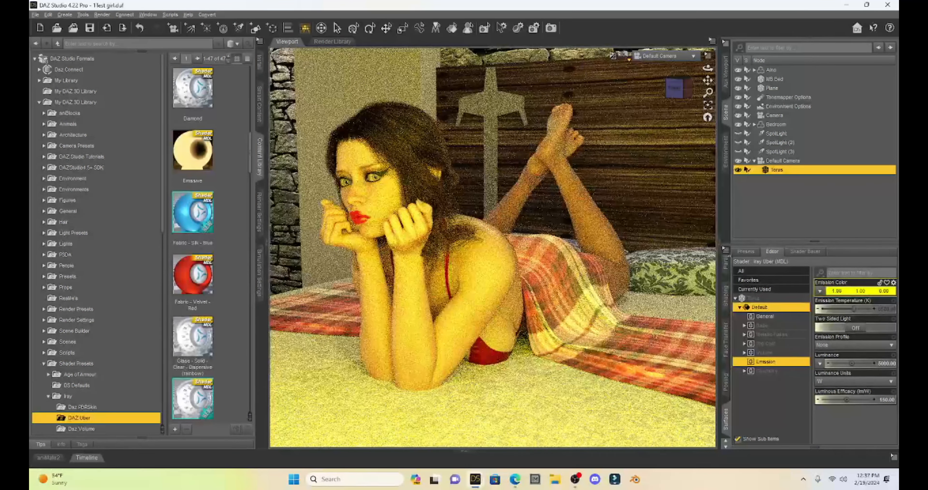
Step: Set the torus's Emission Color back to white
{"action": "left_click", "coordinate": [850, 291]}
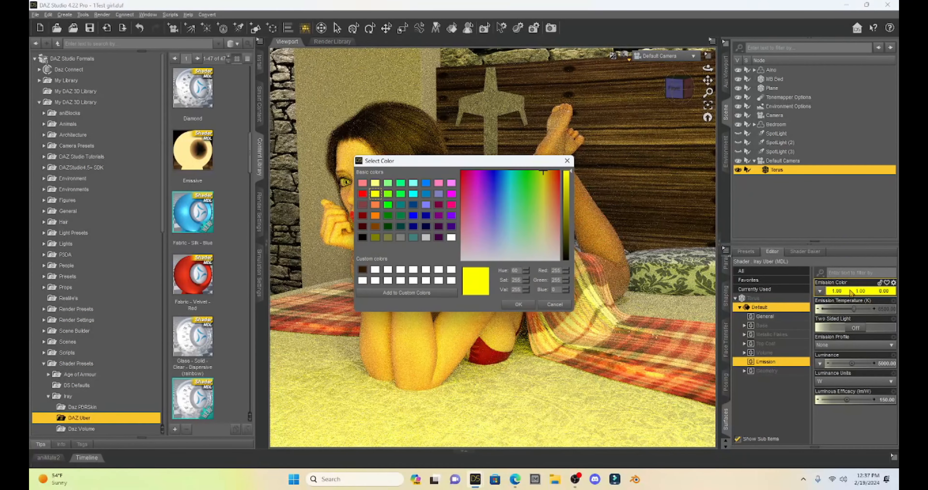
{"action": "left_click", "coordinate": [452, 238]}
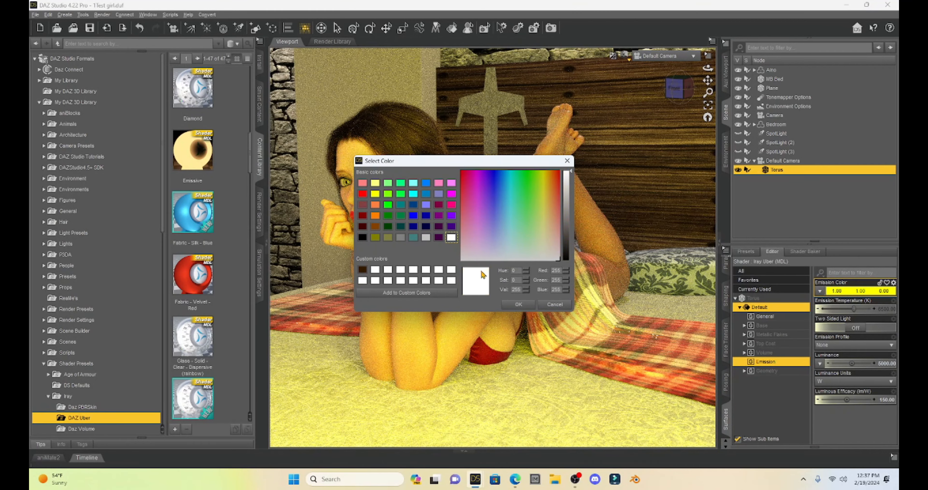
{"action": "left_click", "coordinate": [509, 305]}
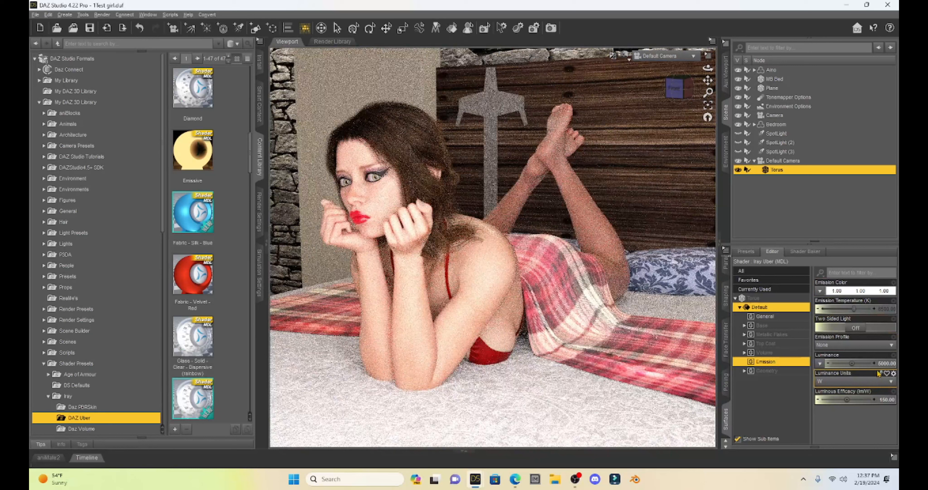
Step: Raise the torus's Luminance to 10000
{"action": "left_click", "coordinate": [881, 364]}
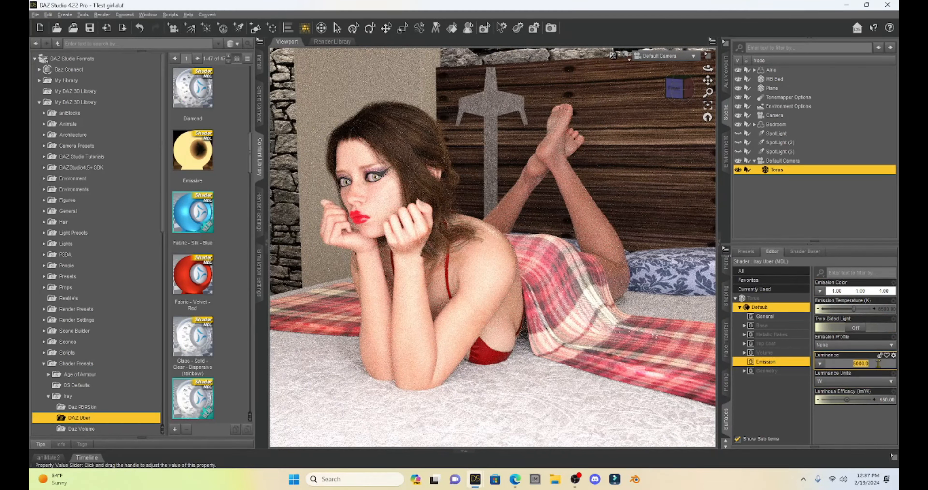
{"action": "type", "text": "10000"}
{"action": "key", "text": "Return"}
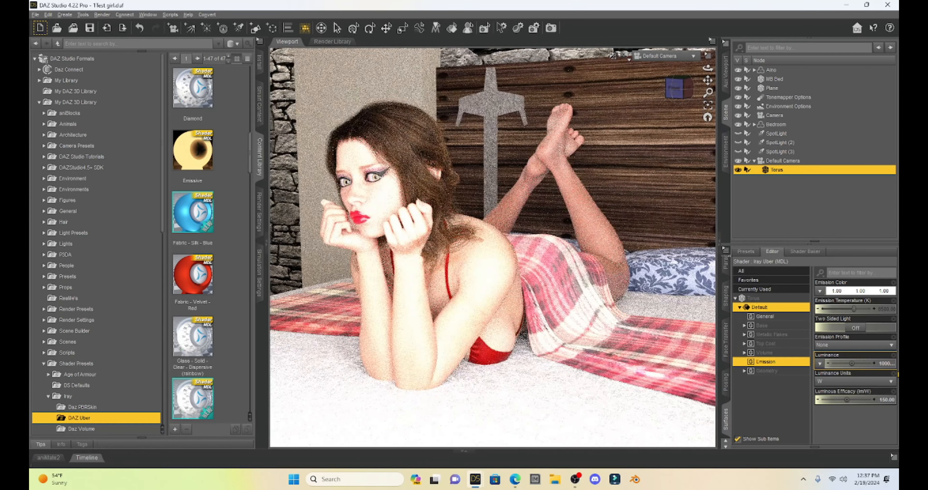
Step: Lower the torus's Luminance to 2500
{"action": "left_click", "coordinate": [887, 363]}
{"action": "type", "text": "2500"}
{"action": "key", "text": "Return"}
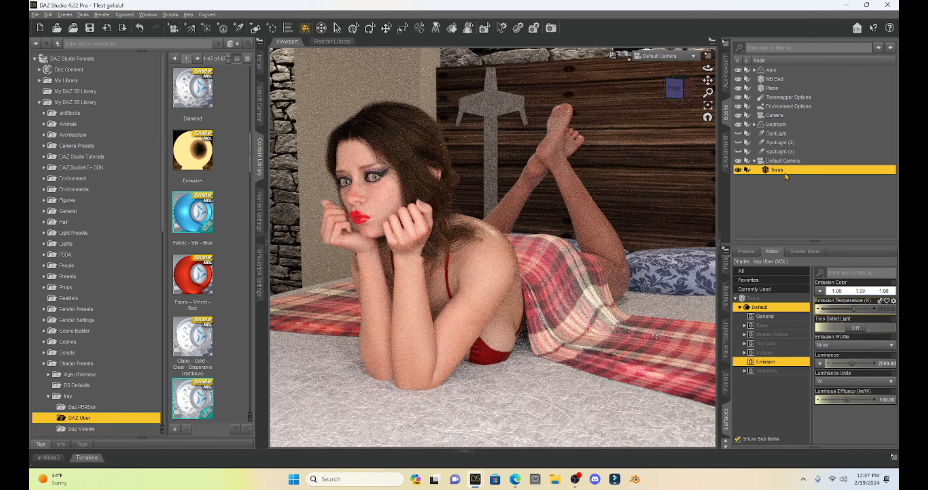
Step: Select the Default Camera and reframe it for a more frontal view of the character's face
{"action": "left_click", "coordinate": [776, 161]}
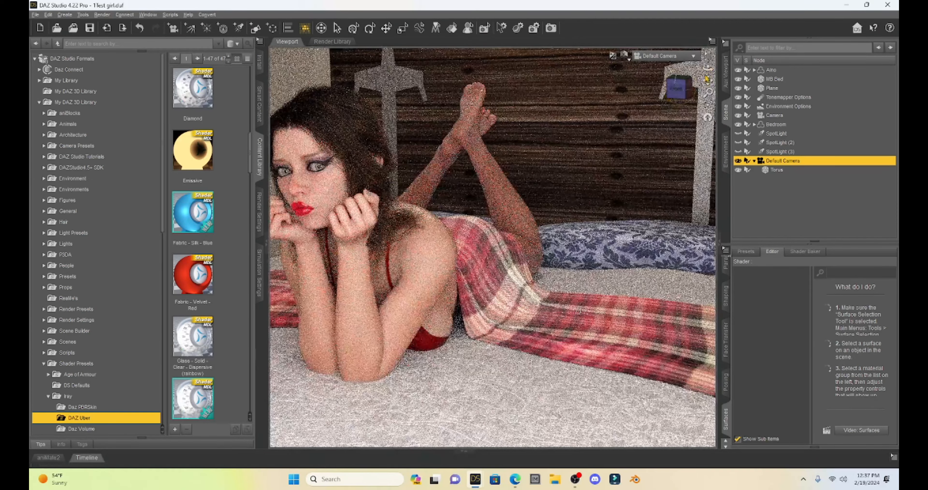
{"action": "left_click_drag", "start_coordinate": [708, 80], "coordinate": [742, 78]}
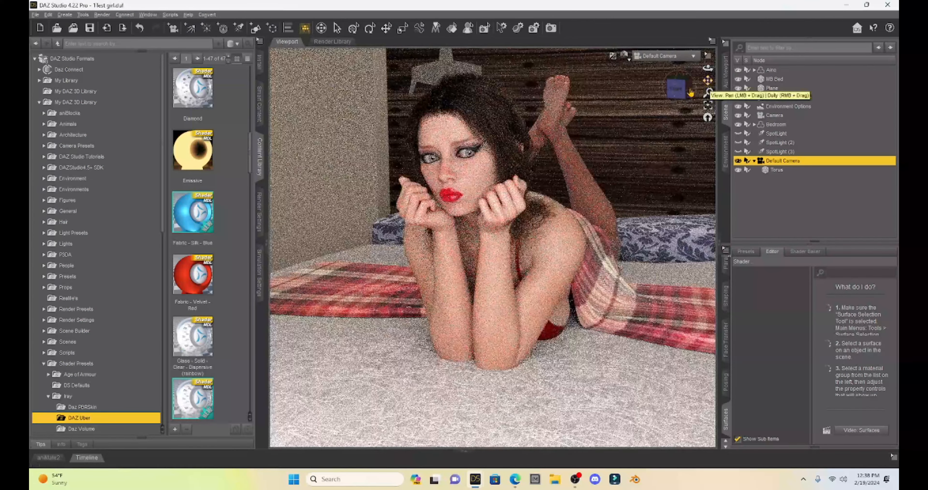
Step: Reopen the torus's Emission settings and set its Luminance to 5000
{"action": "left_click", "coordinate": [777, 169]}
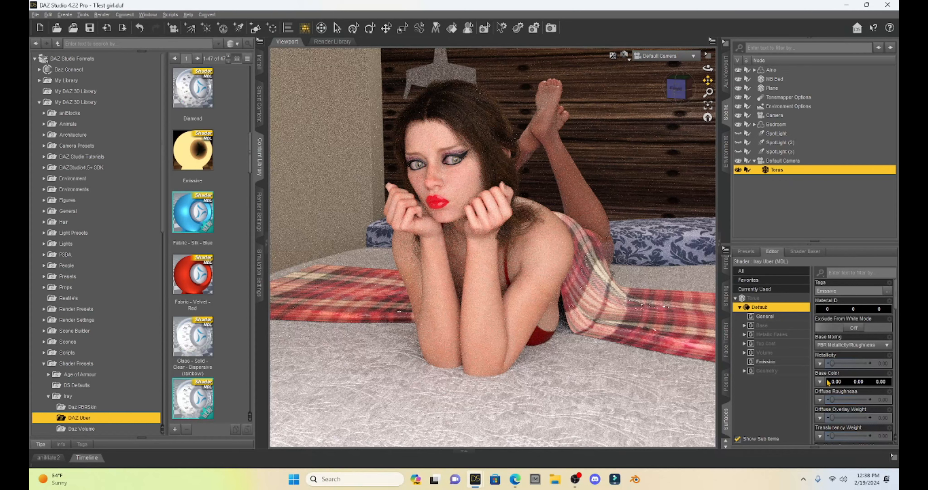
{"action": "left_click", "coordinate": [766, 361]}
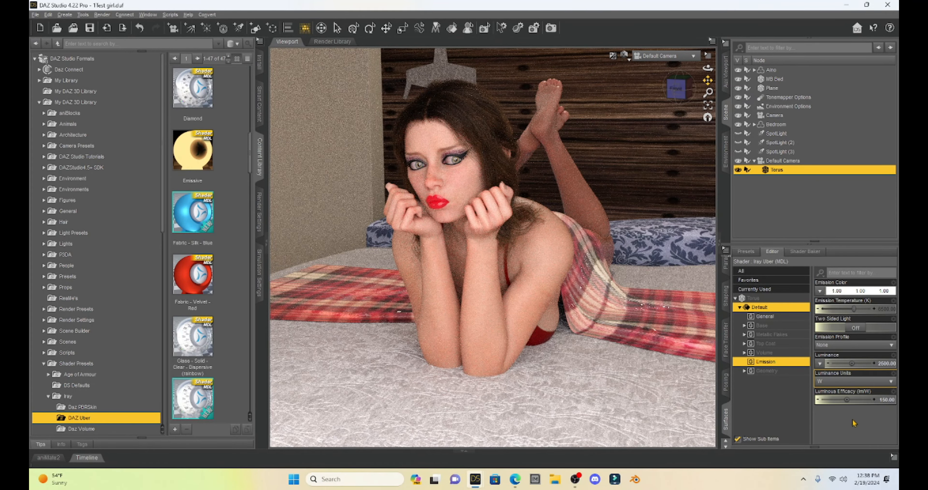
{"action": "left_click", "coordinate": [884, 364]}
{"action": "type", "text": "5000"}
{"action": "key", "text": "Return"}
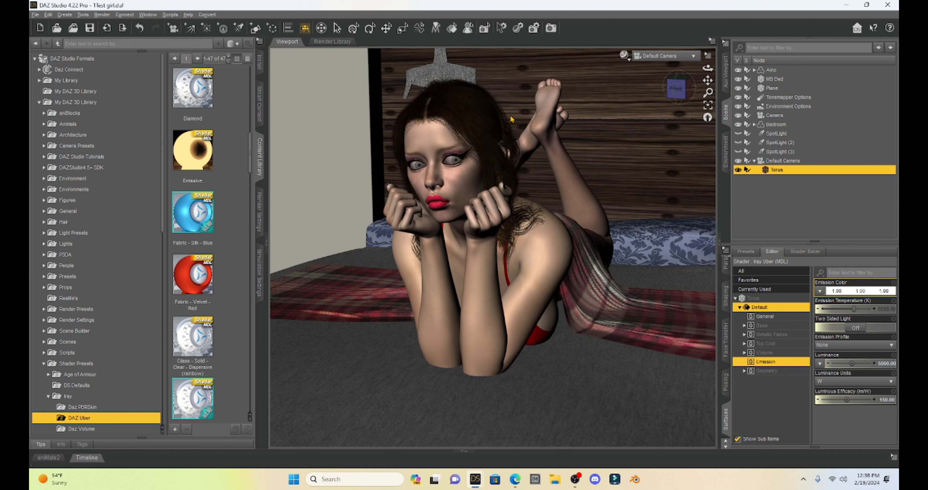
{"action": "left_click_drag", "start_coordinate": [672, 84], "coordinate": [691, 97]}
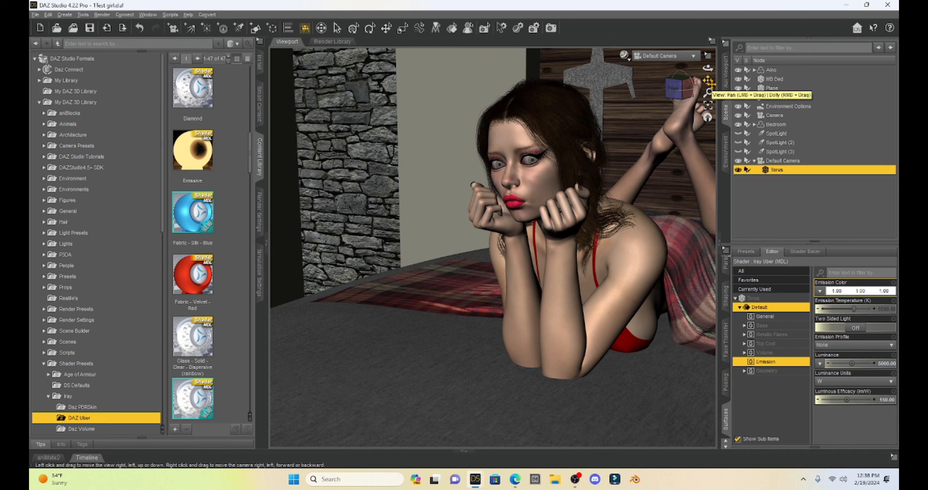
{"action": "key", "text": "ctrl+z"}
{"action": "key", "text": "ctrl+z"}
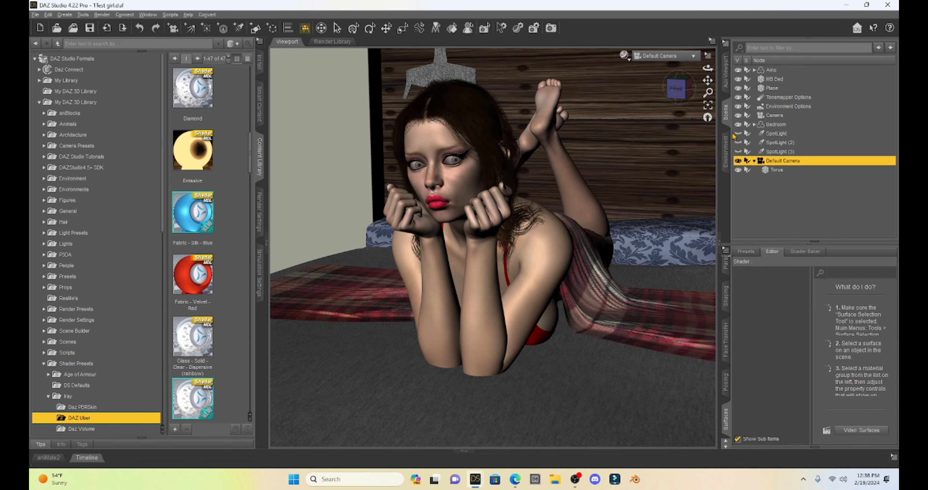
Step: Swing the Default Camera to a side angle on the character, preview it in NVIDIA Iray, and adjust the framing
{"action": "left_click_drag", "start_coordinate": [684, 92], "coordinate": [708, 96]}
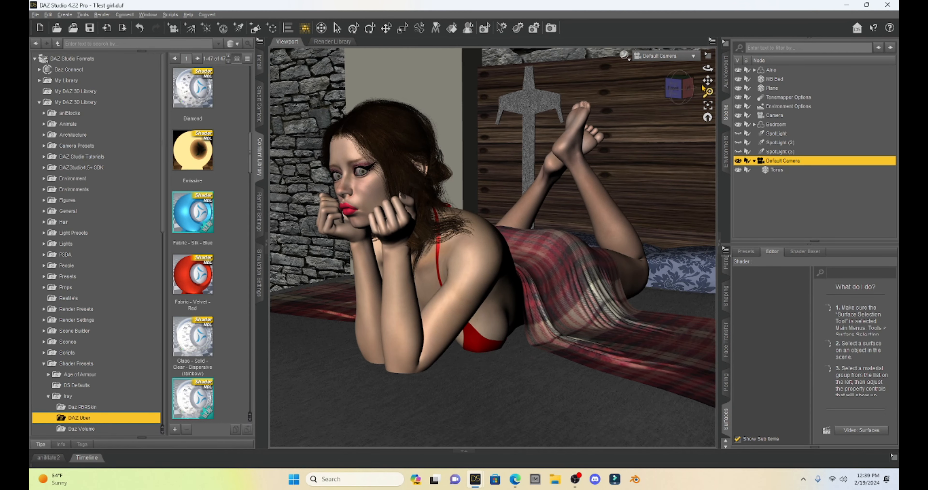
{"action": "left_click", "coordinate": [623, 55]}
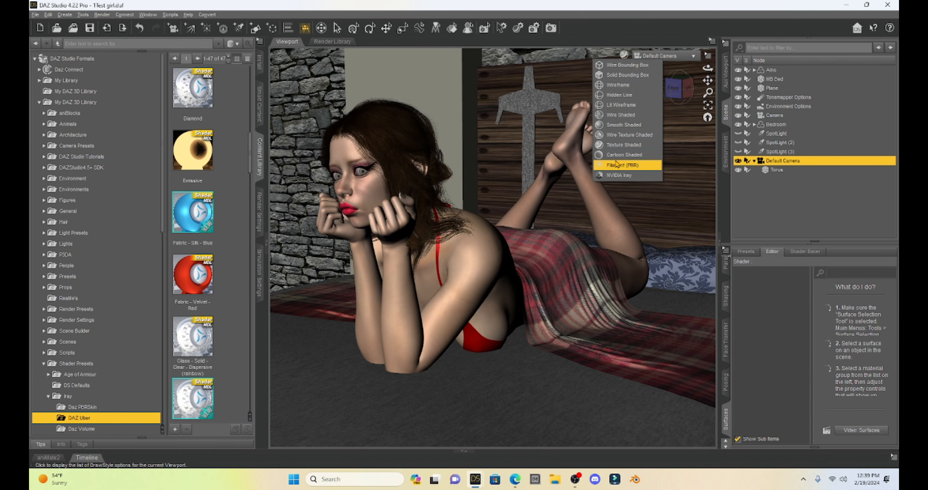
{"action": "left_click", "coordinate": [622, 175]}
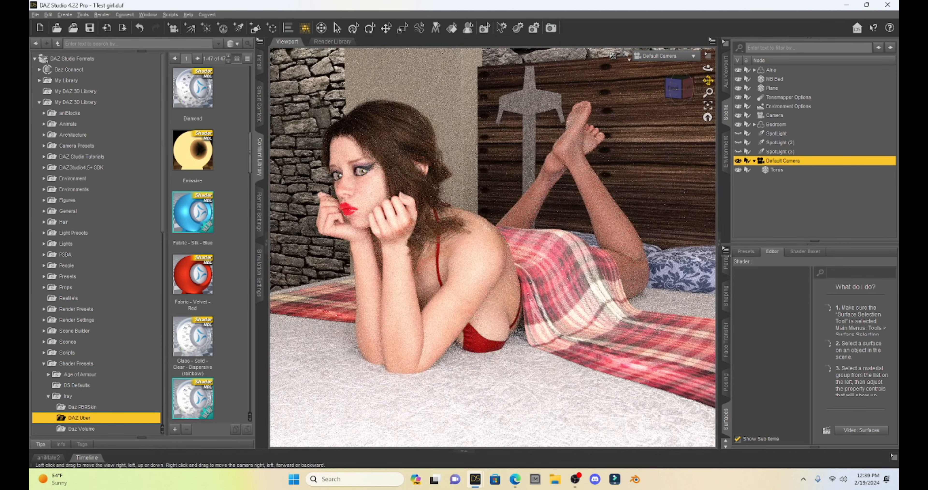
{"action": "left_click_drag", "start_coordinate": [708, 81], "coordinate": [708, 97]}
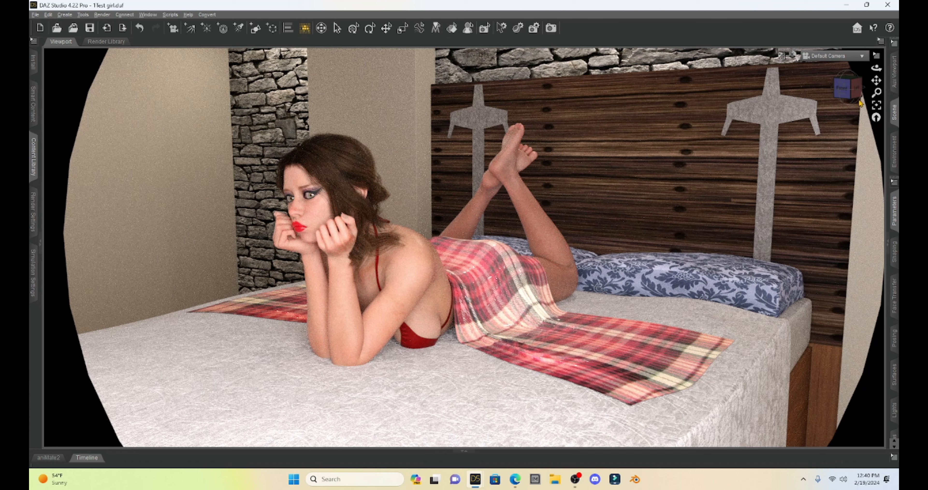
Step: View the scene through the other camera, named Camera, turn it toward the ring light, and switch to the Texture Shaded draw style
{"action": "left_click", "coordinate": [847, 56]}
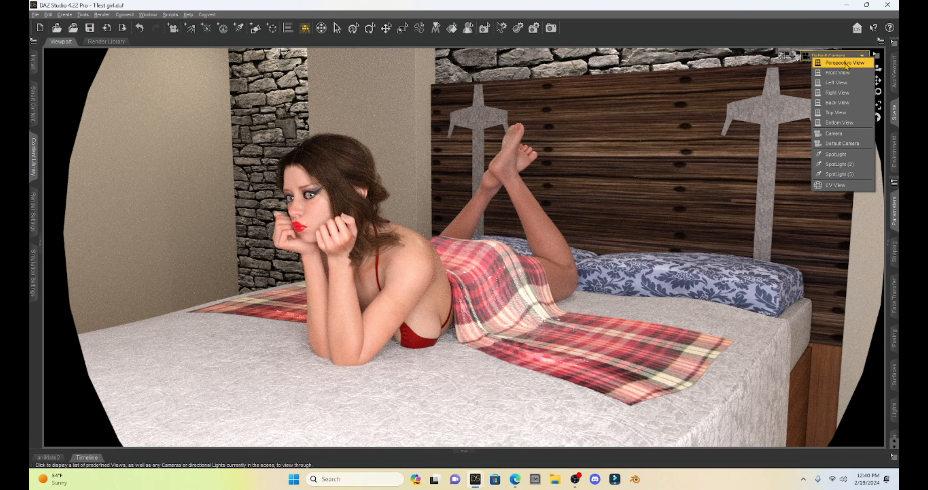
{"action": "left_click", "coordinate": [834, 133]}
{"action": "left_click_drag", "start_coordinate": [848, 88], "coordinate": [863, 99]}
{"action": "left_click", "coordinate": [894, 112]}
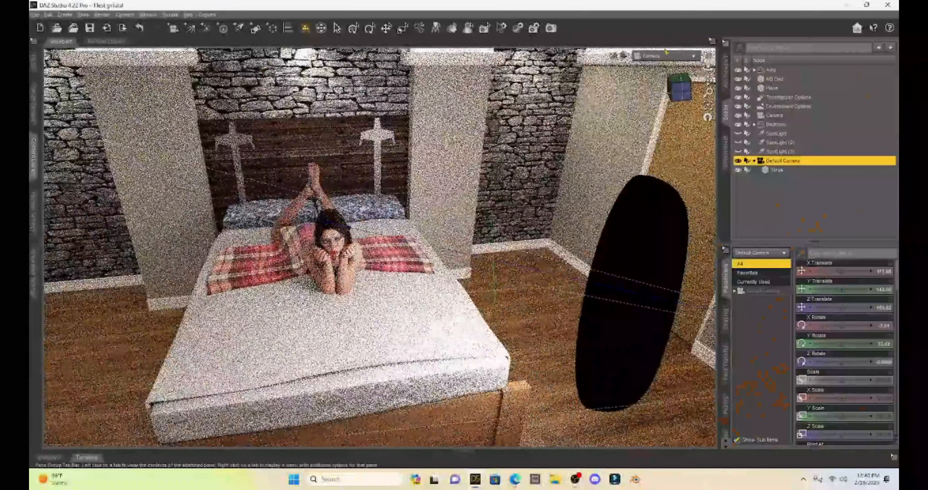
{"action": "left_click", "coordinate": [625, 55]}
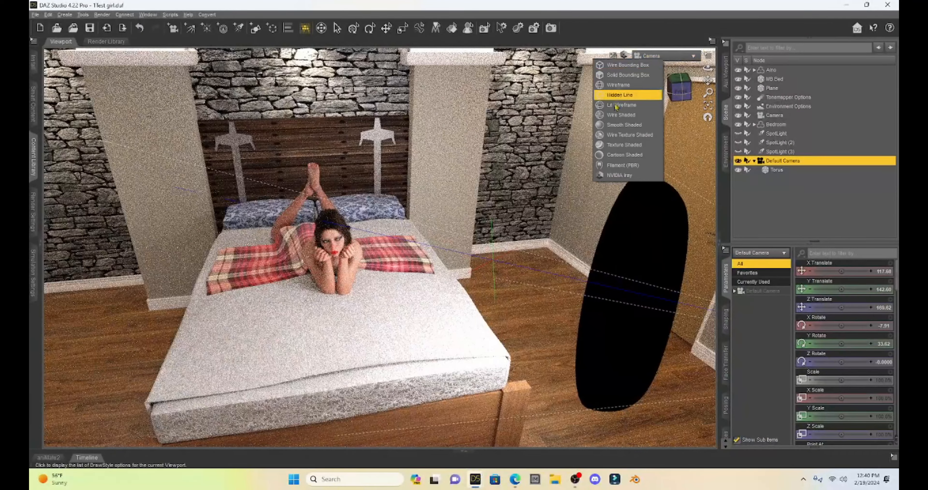
{"action": "left_click", "coordinate": [616, 145]}
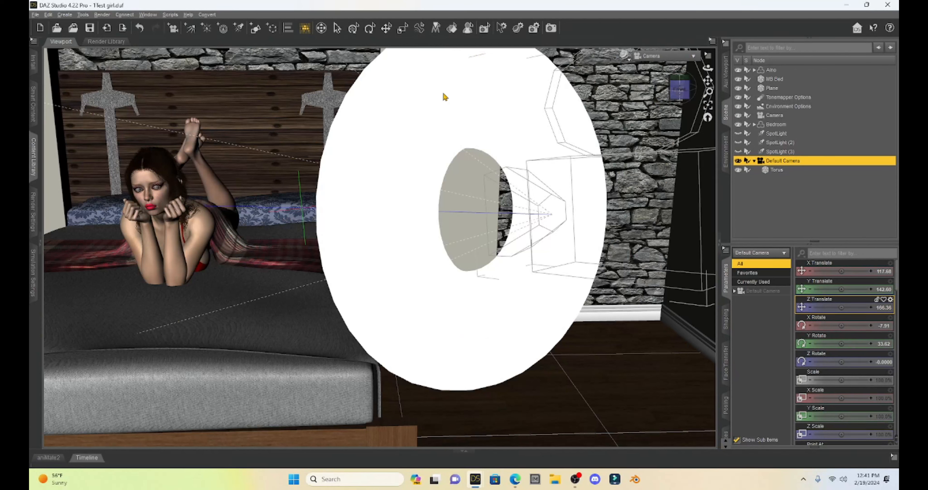
Step: Move the torus along its parent camera's axis to a Z Translate of about -11.9
{"action": "left_click", "coordinate": [777, 170]}
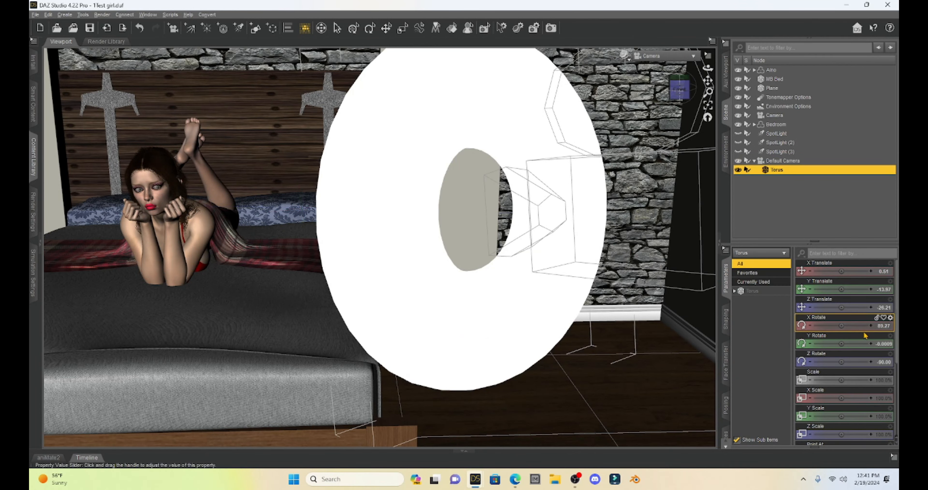
{"action": "left_click_drag", "start_coordinate": [841, 307], "coordinate": [849, 308]}
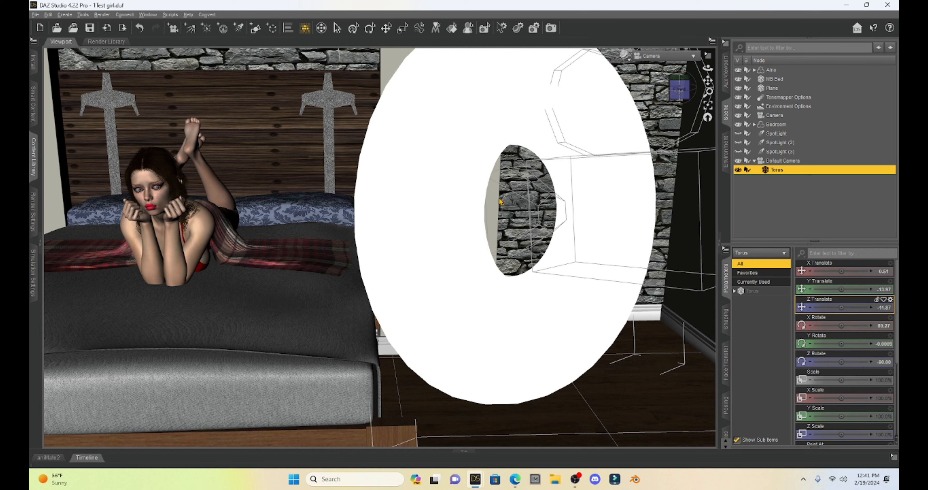
Step: View the scene through the Default Camera, collapse the Scene and Parameters side panes, and frame the character more closely
{"action": "left_click", "coordinate": [647, 56]}
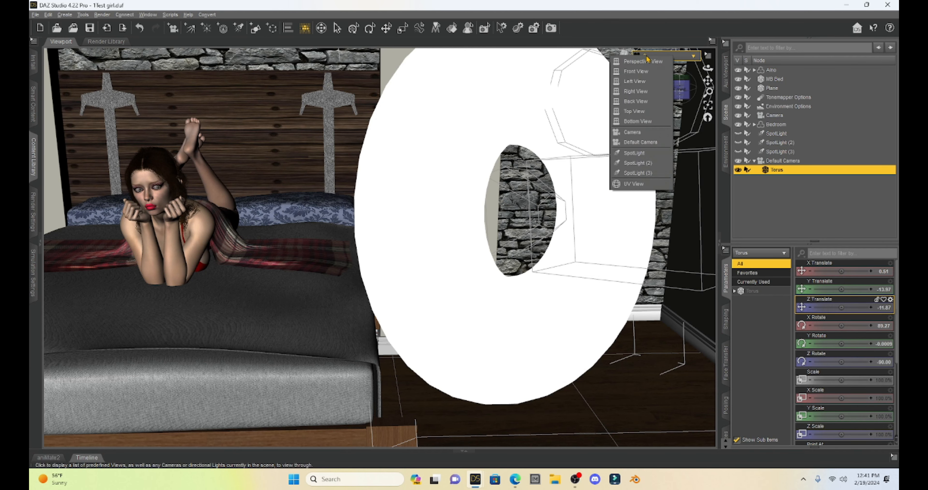
{"action": "left_click", "coordinate": [644, 142]}
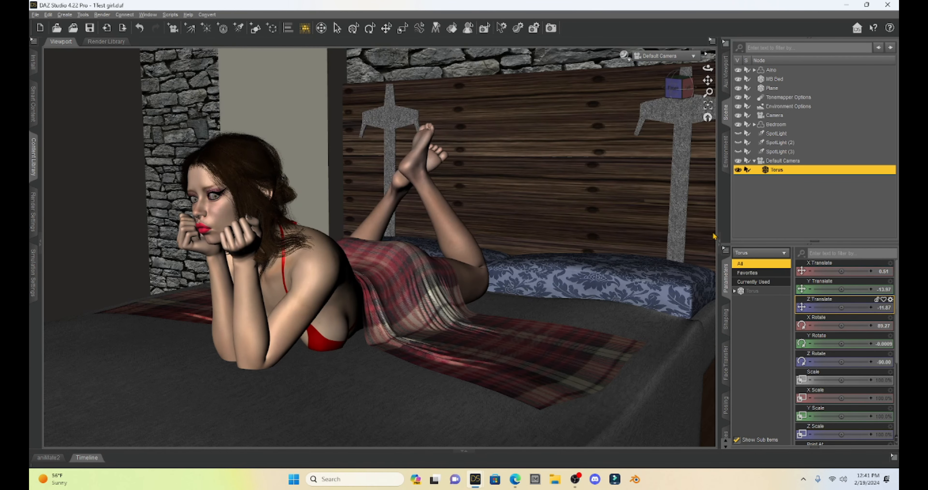
{"action": "left_click", "coordinate": [719, 240]}
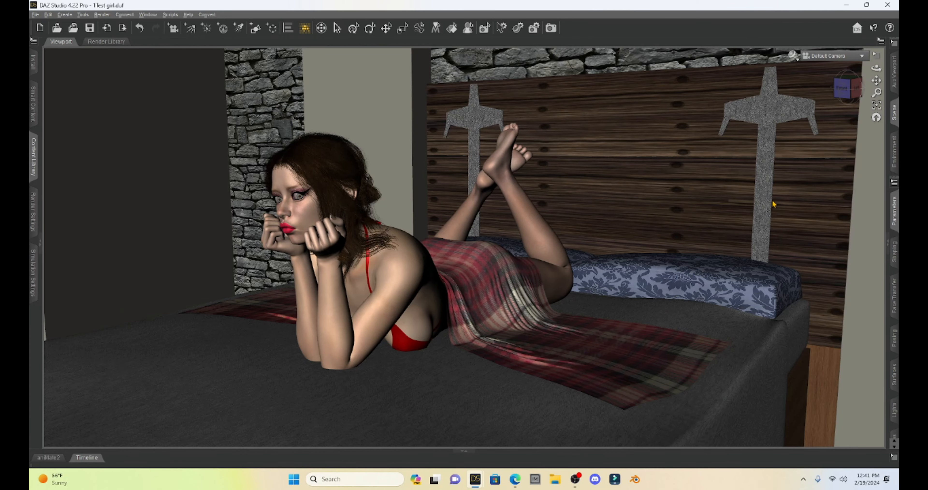
{"action": "scroll", "coordinate": [740, 203], "scroll_direction": "up", "scroll_amount": 4}
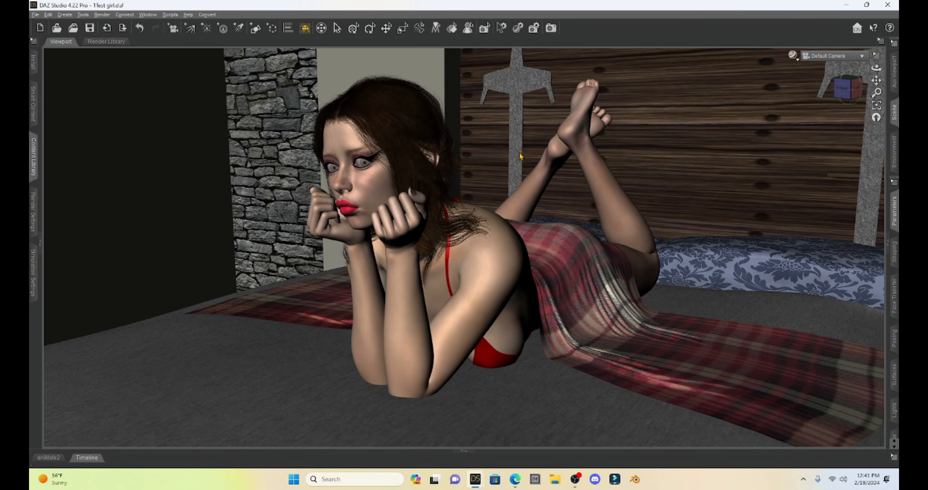
Step: Save the current scene and render the Default Camera view of the character on the bed
{"action": "left_click", "coordinate": [89, 28]}
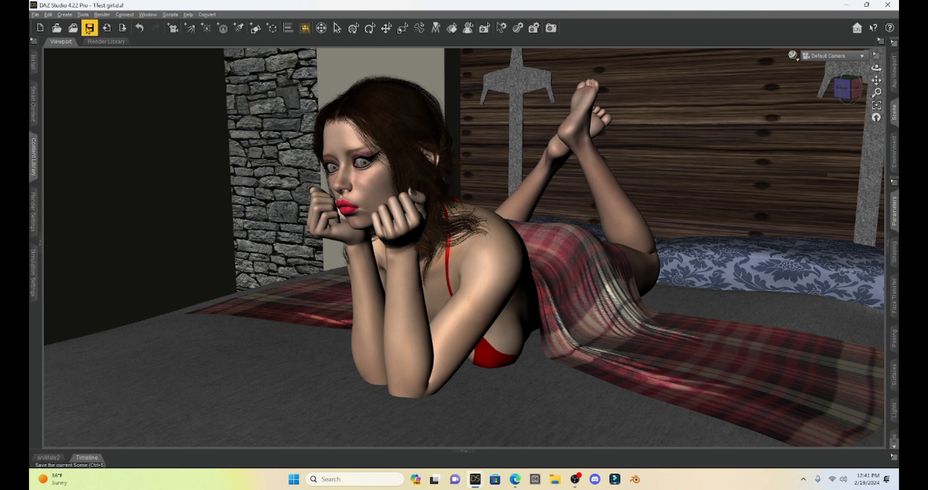
{"action": "left_click", "coordinate": [102, 14]}
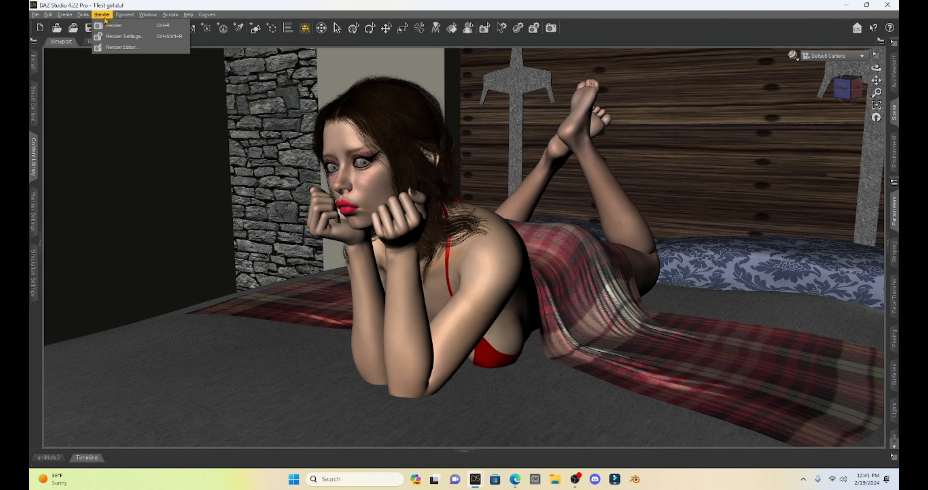
{"action": "left_click", "coordinate": [115, 26]}
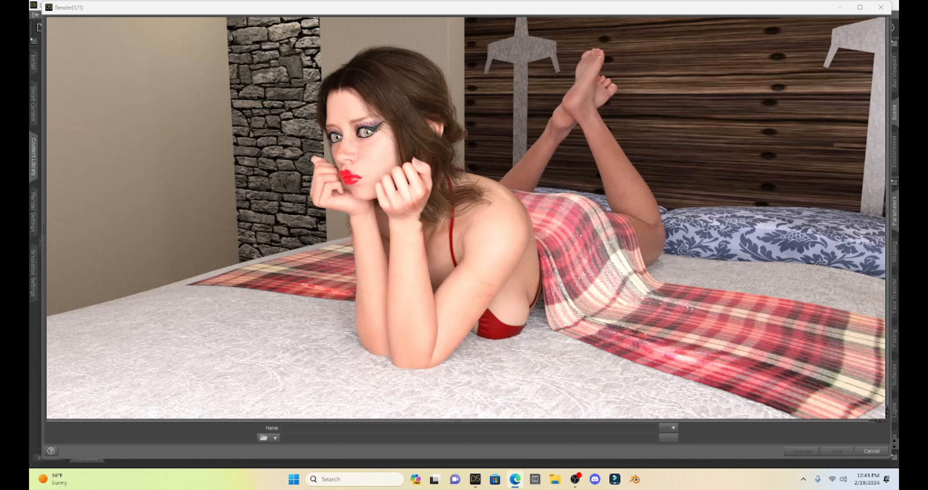